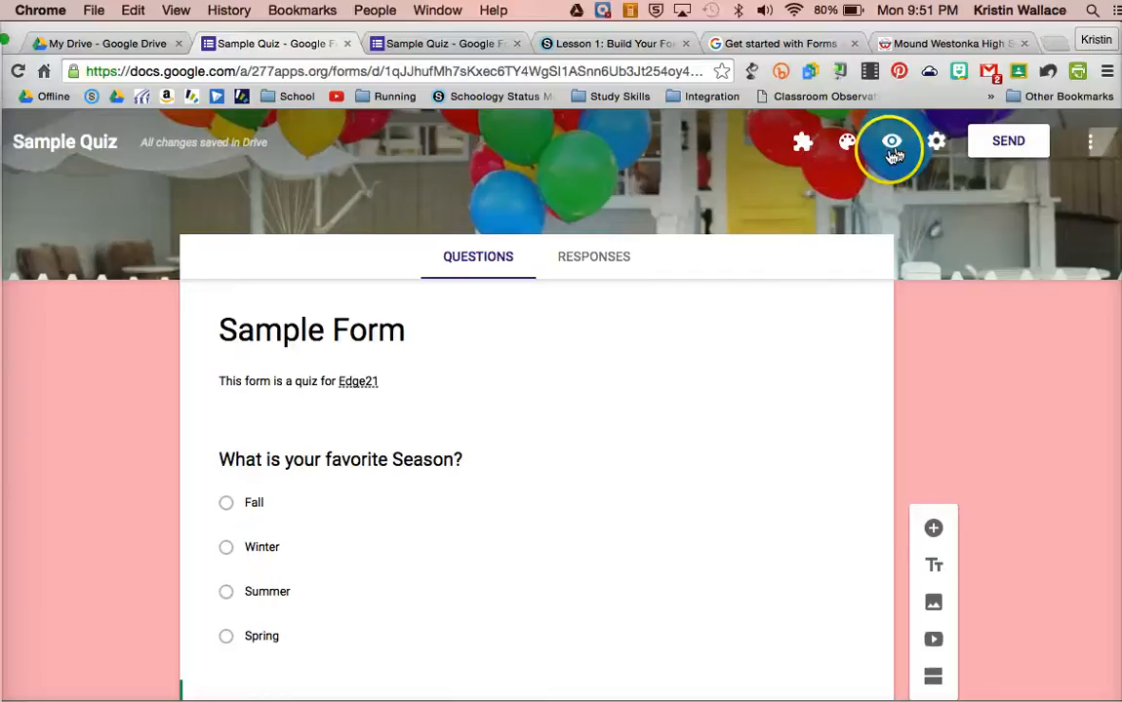
- Open the form's settings and restrict who can respond to anyone in Westonka Public Schools
{"action": "left_click", "coordinate": [936, 143]}
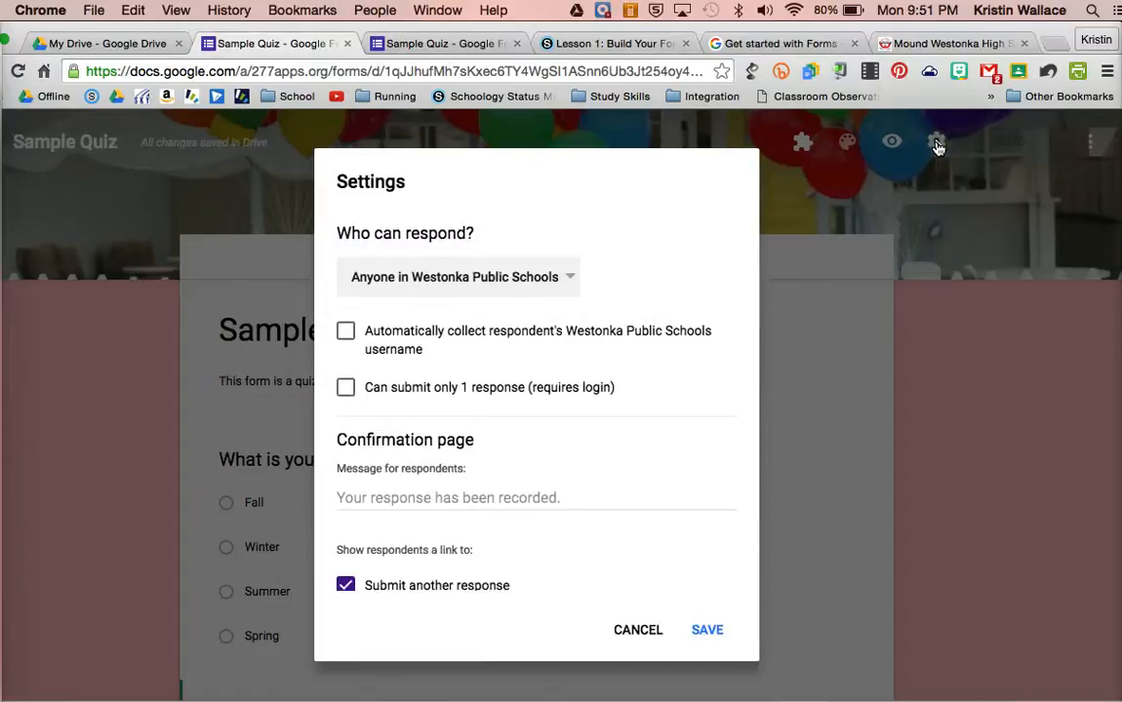
{"action": "left_click", "coordinate": [524, 278]}
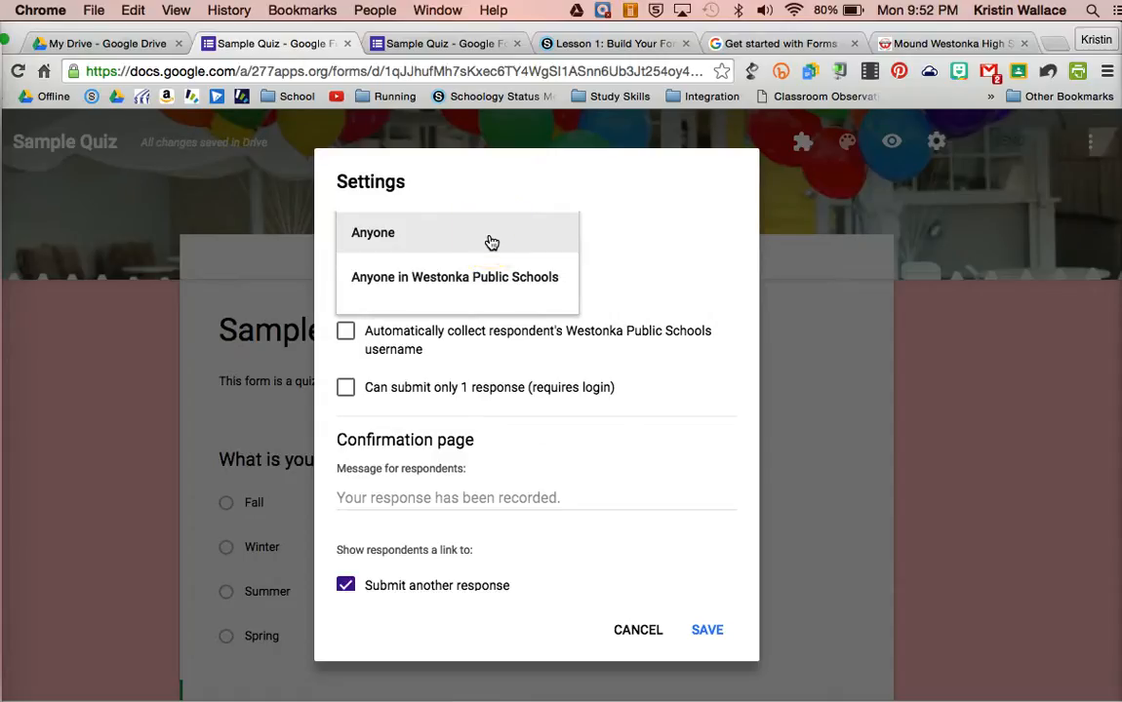
{"action": "left_click", "coordinate": [484, 277]}
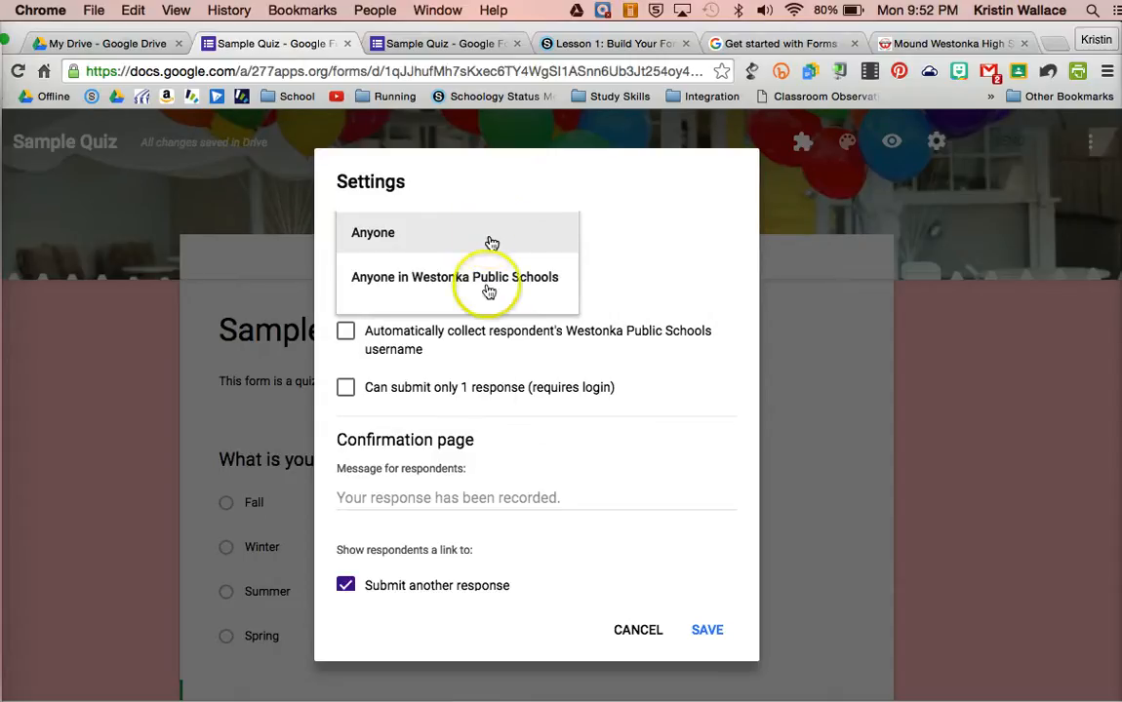
- Turn on automatic collection of respondents' Westonka Public Schools usernames and limit each respondent to only 1 response
{"action": "left_click", "coordinate": [345, 334]}
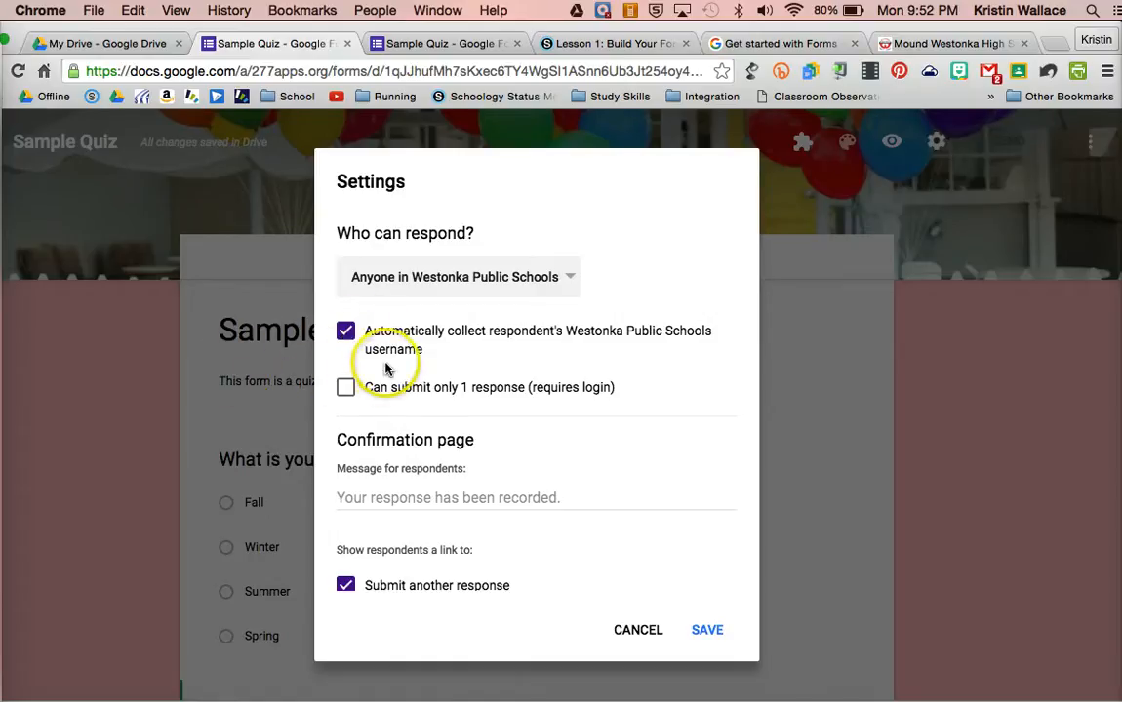
{"action": "left_click", "coordinate": [347, 333]}
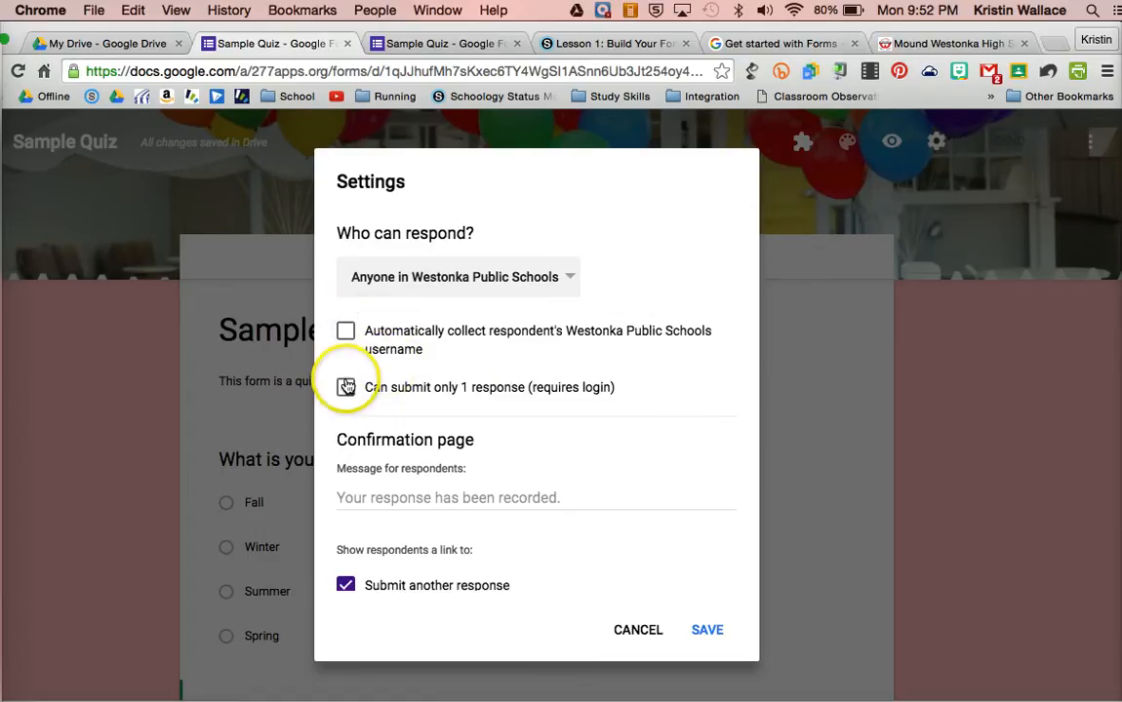
{"action": "left_click", "coordinate": [347, 334]}
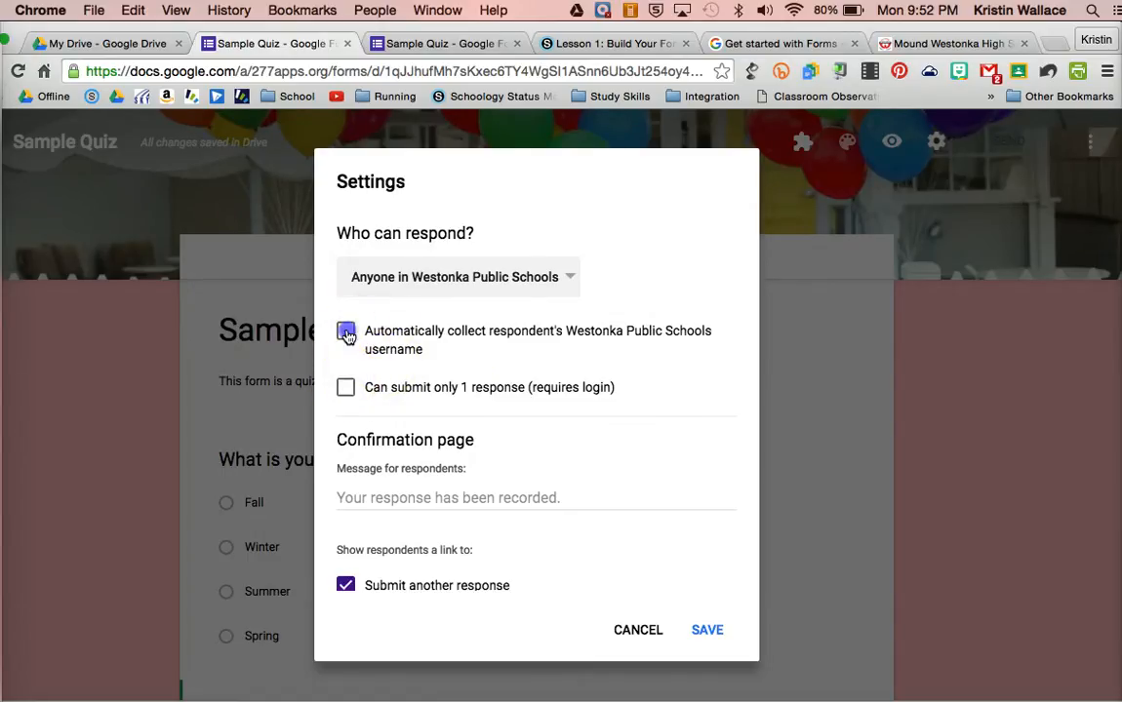
{"action": "left_click", "coordinate": [345, 390]}
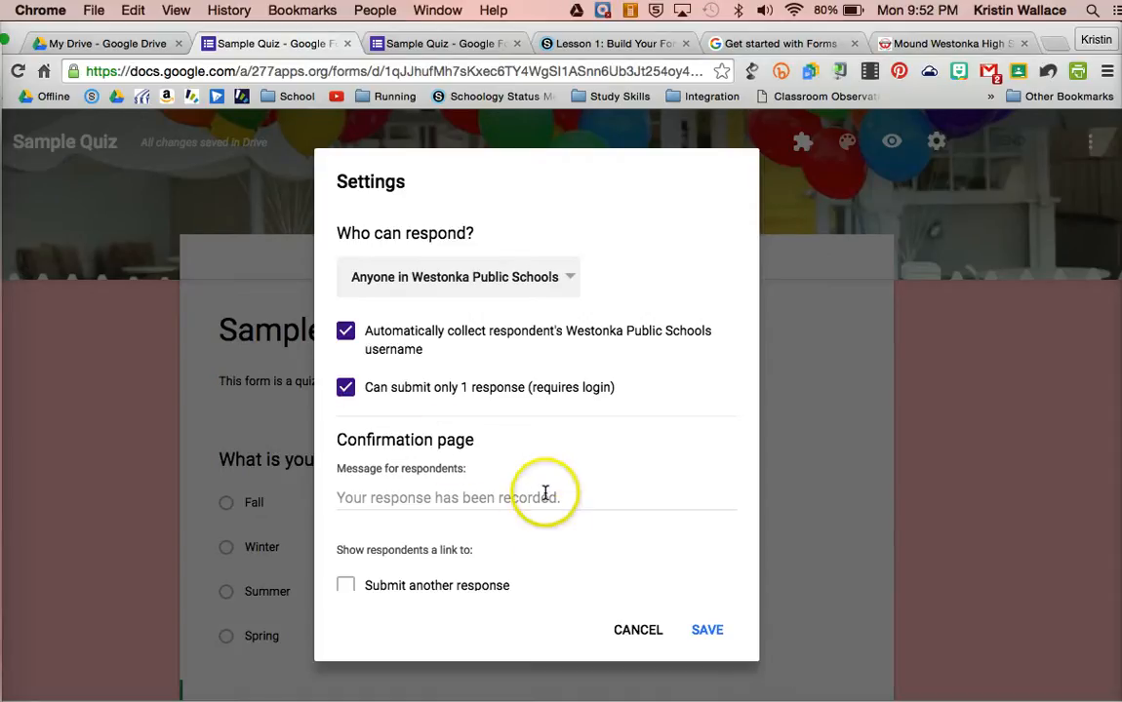
- Set the confirmation page message for respondents to "Thanks for taking my survey. Have a great day"
{"action": "scroll", "coordinate": [546, 495], "scroll_direction": "down", "scroll_amount": 2}
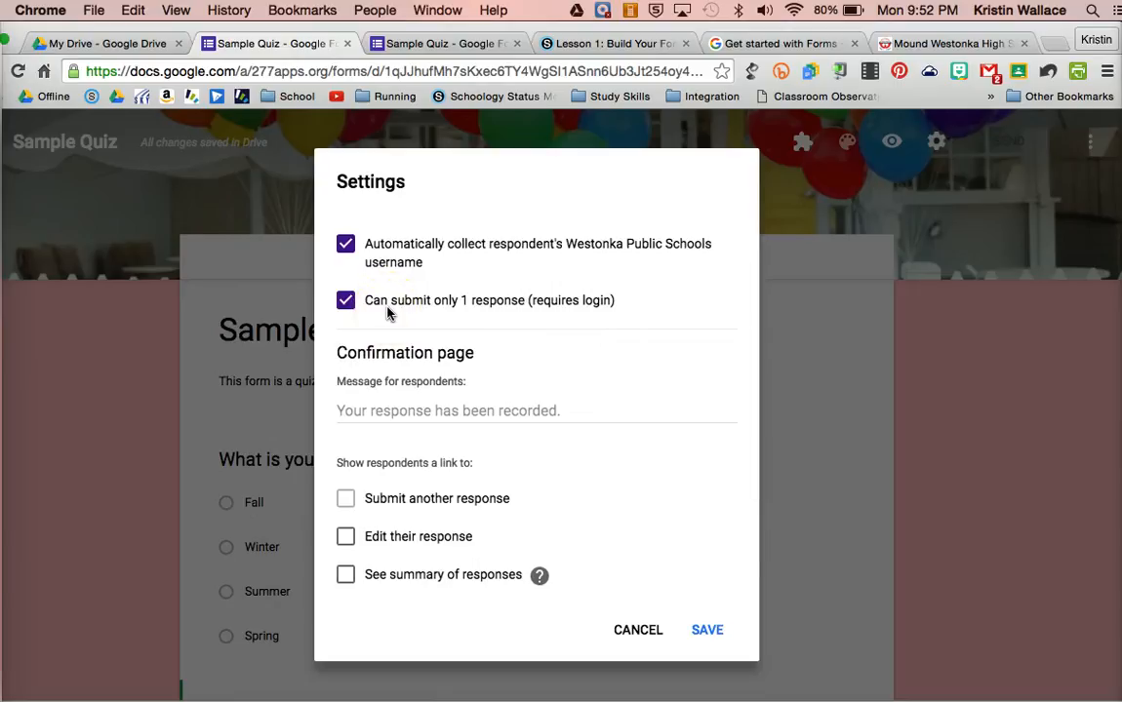
{"action": "scroll", "coordinate": [425, 431], "scroll_direction": "down", "scroll_amount": 1}
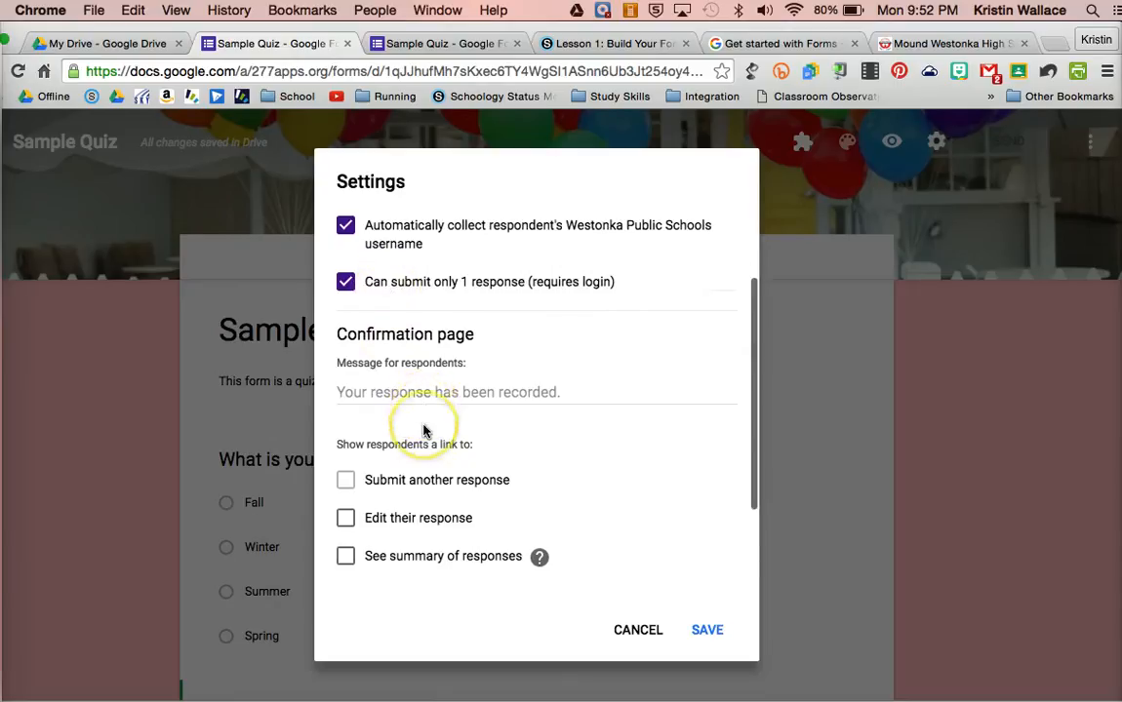
{"action": "left_click", "coordinate": [561, 380]}
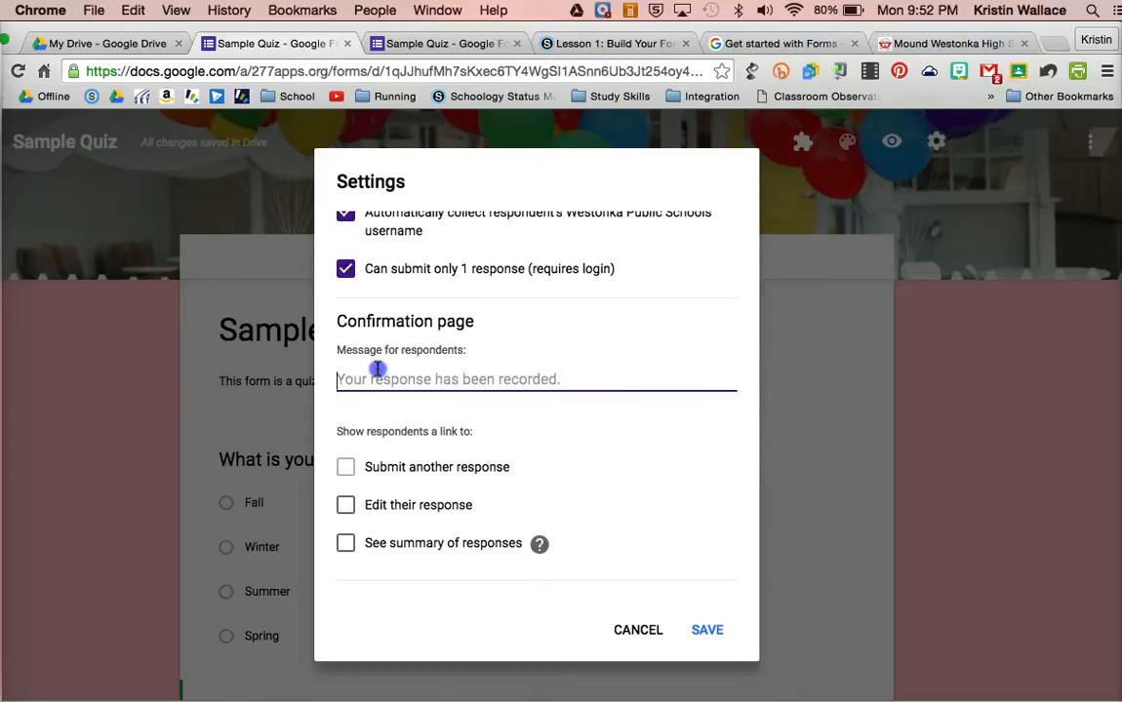
{"action": "type", "text": "Thanks"}
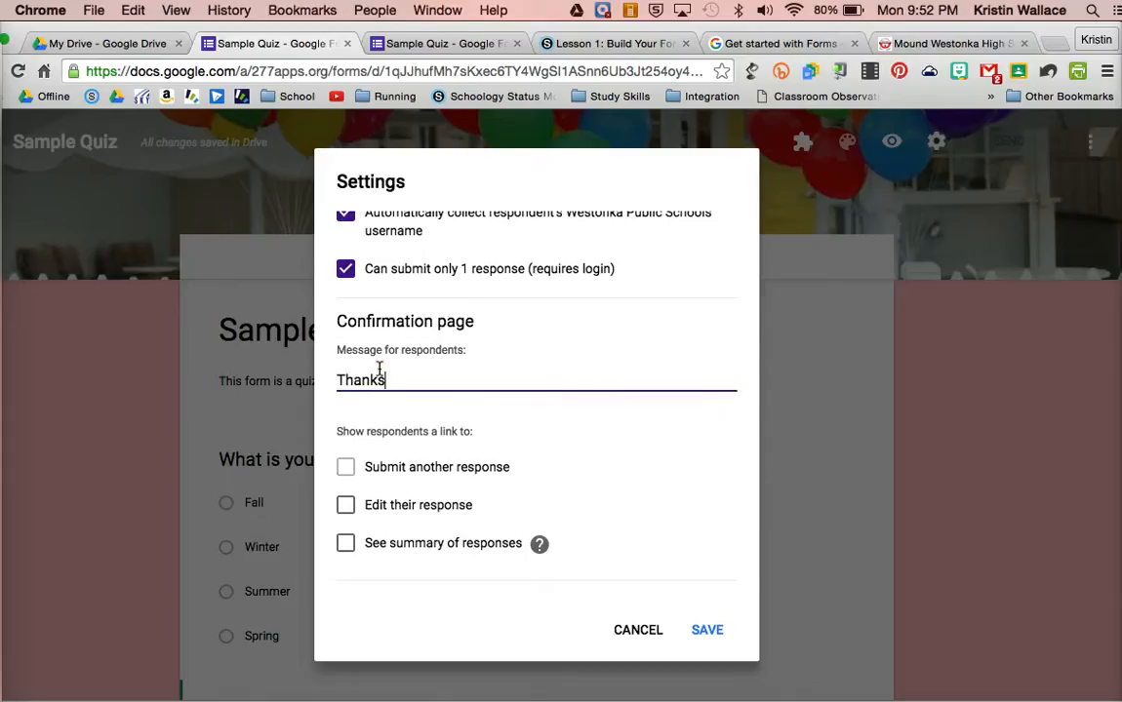
{"action": "type", "text": " for taking my surve"}
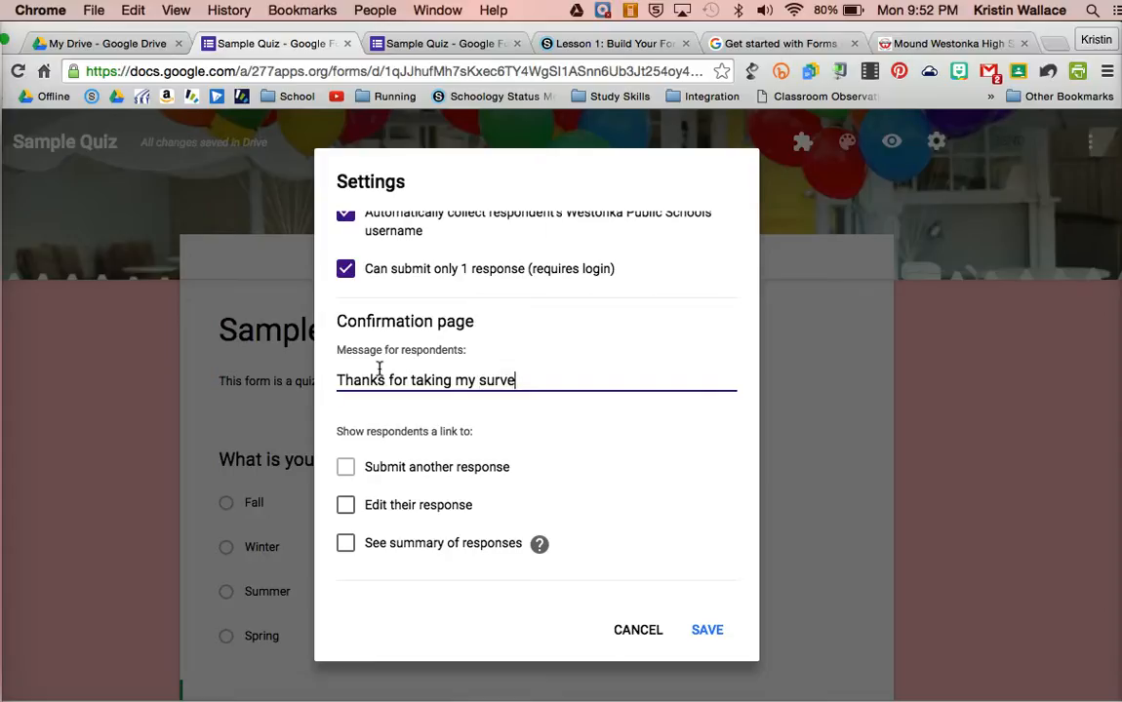
{"action": "type", "text": "y.  Have a great day"}
{"action": "left_click", "coordinate": [383, 373]}
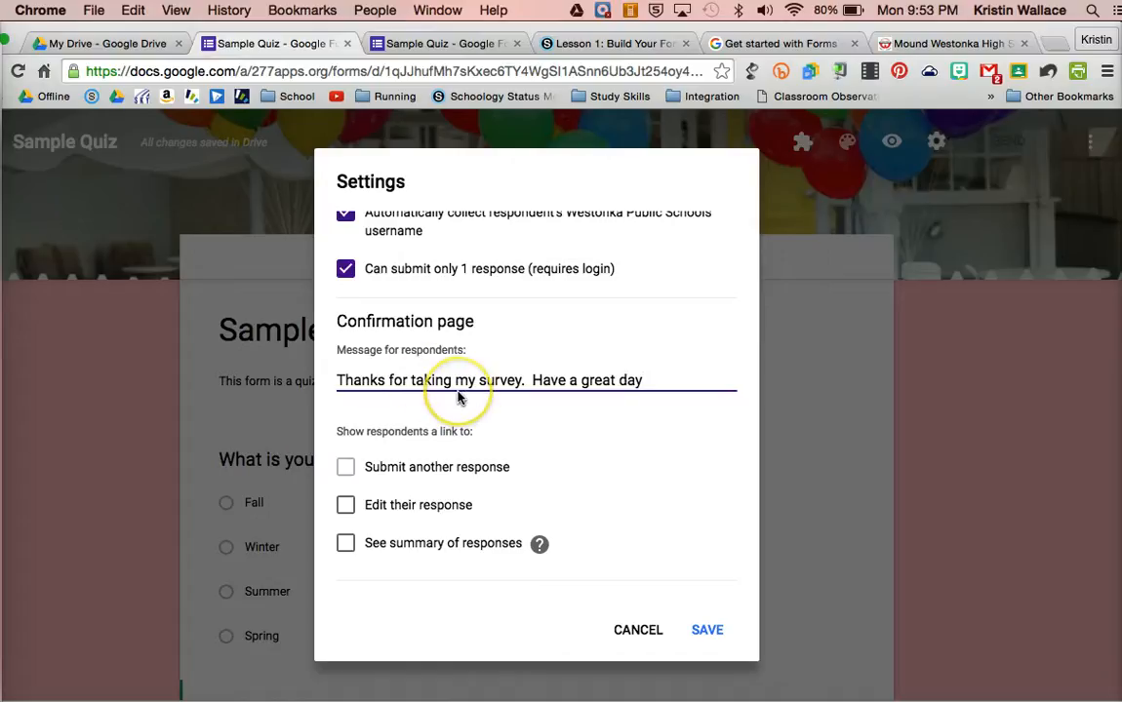
- Review the respondent link options and presentation options, and save the form settings
{"action": "scroll", "coordinate": [481, 489], "scroll_direction": "down", "scroll_amount": 2}
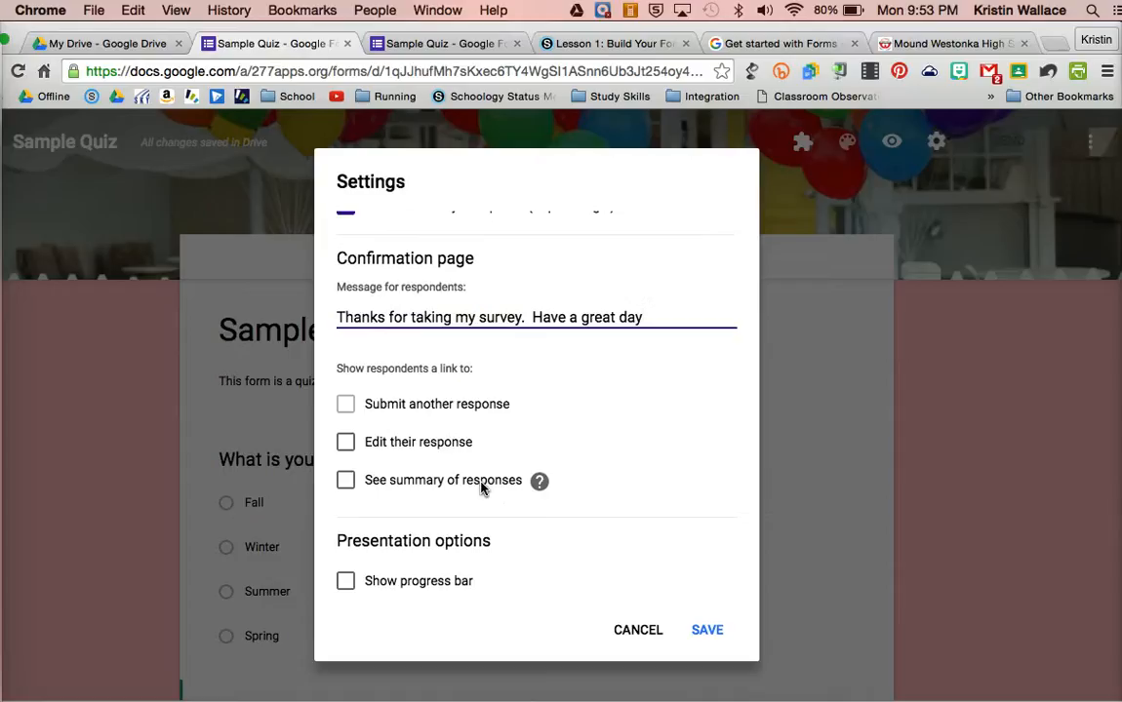
{"action": "scroll", "coordinate": [481, 486], "scroll_direction": "down", "scroll_amount": 2}
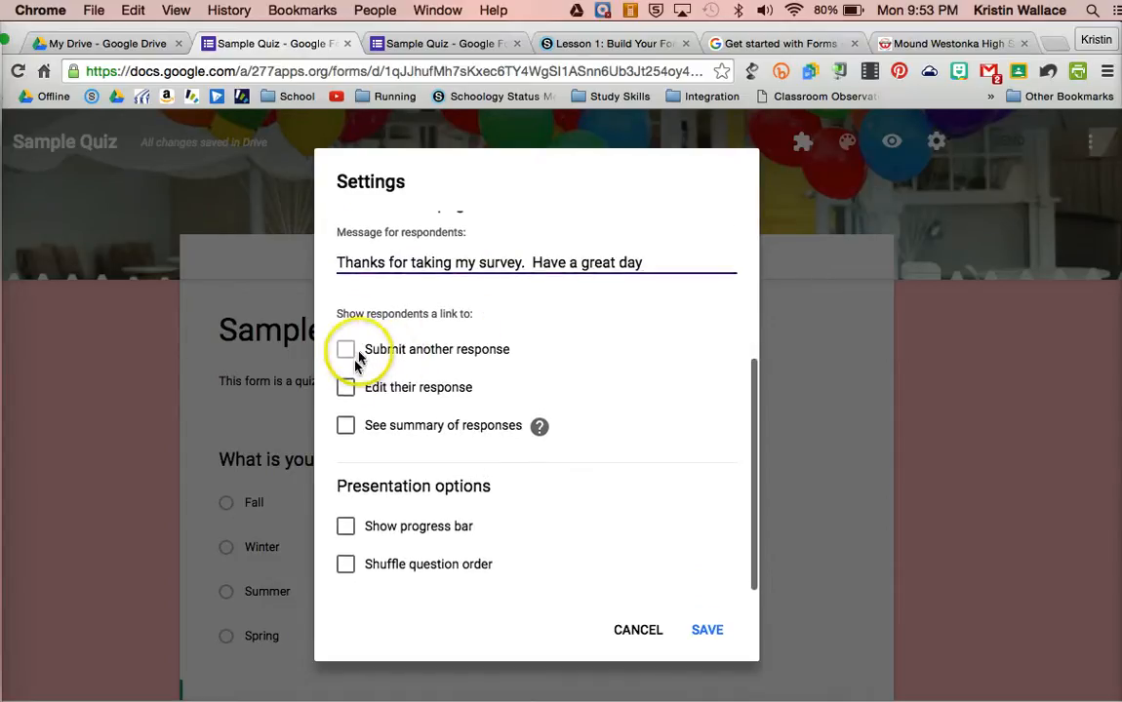
{"action": "scroll", "coordinate": [410, 351], "scroll_direction": "up", "scroll_amount": 5}
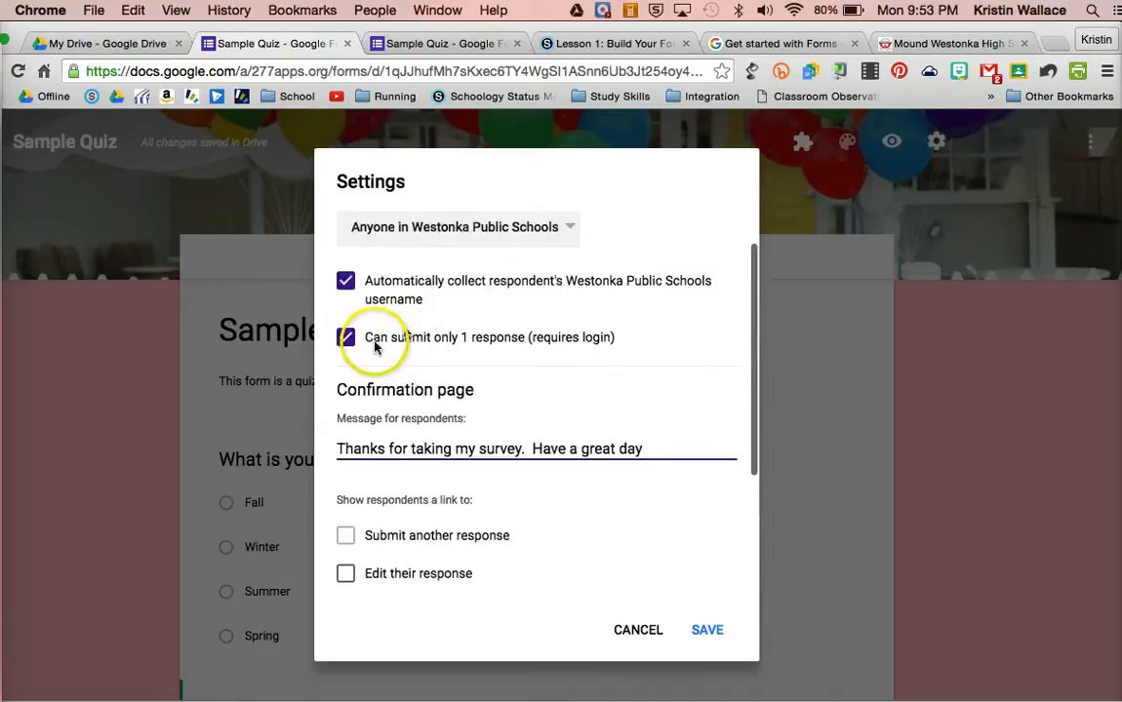
{"action": "scroll", "coordinate": [383, 500], "scroll_direction": "down", "scroll_amount": 4}
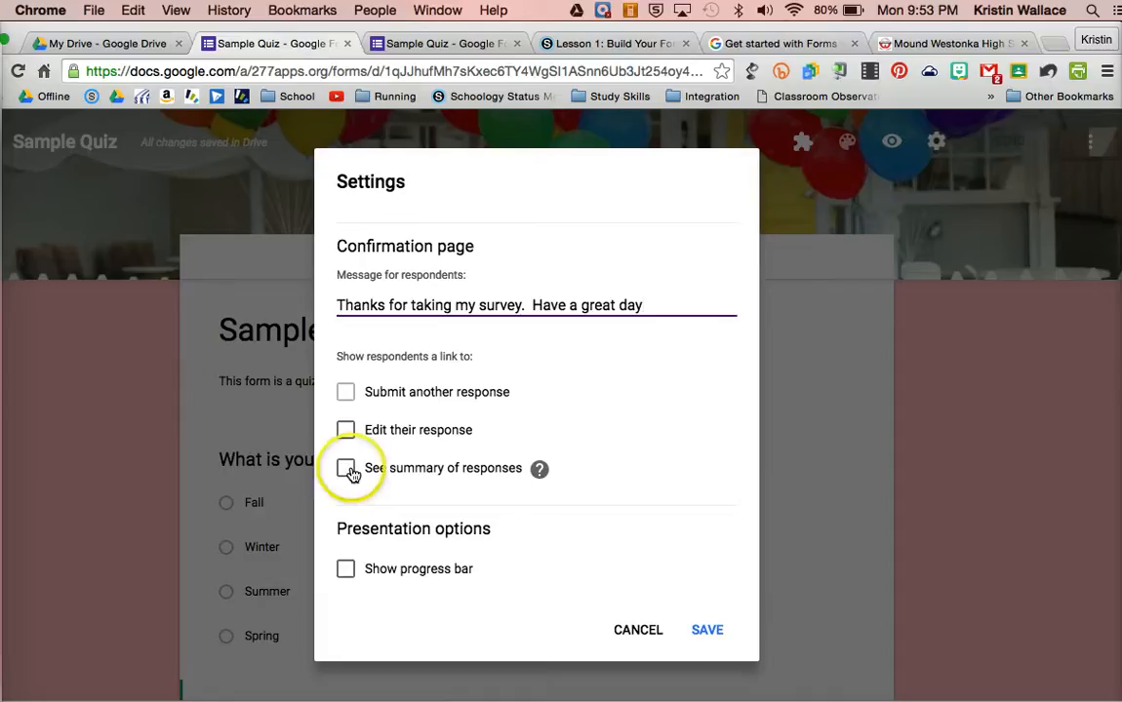
{"action": "scroll", "coordinate": [369, 523], "scroll_direction": "down", "scroll_amount": 2}
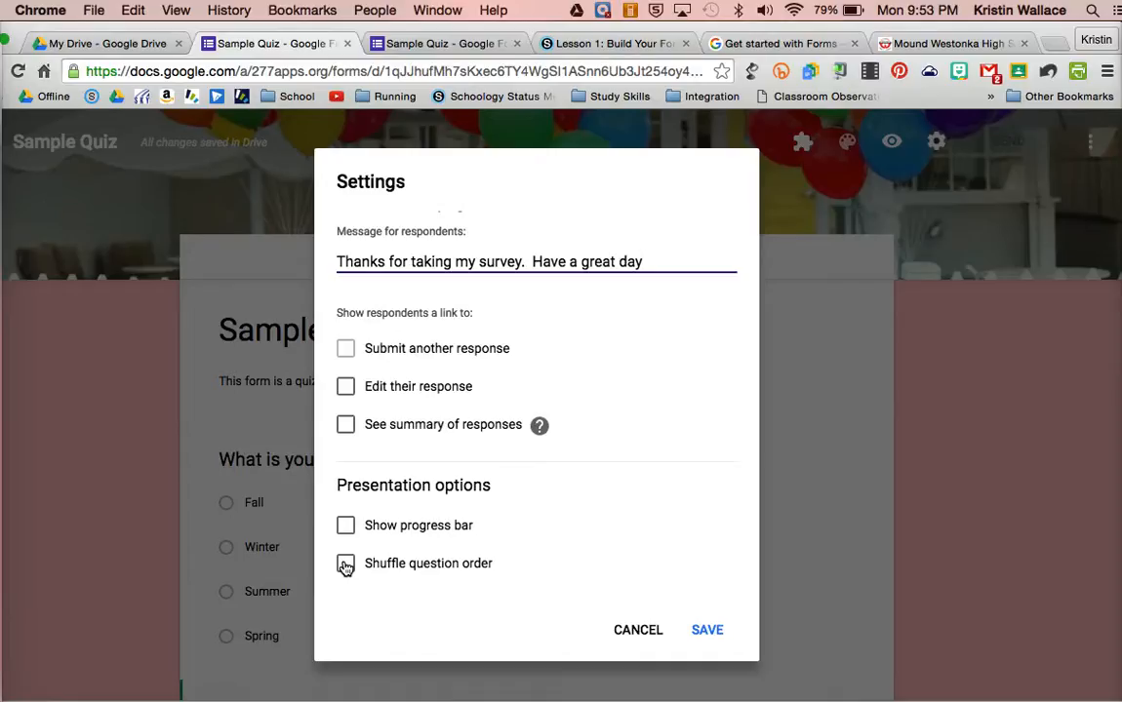
{"action": "left_click", "coordinate": [709, 630]}
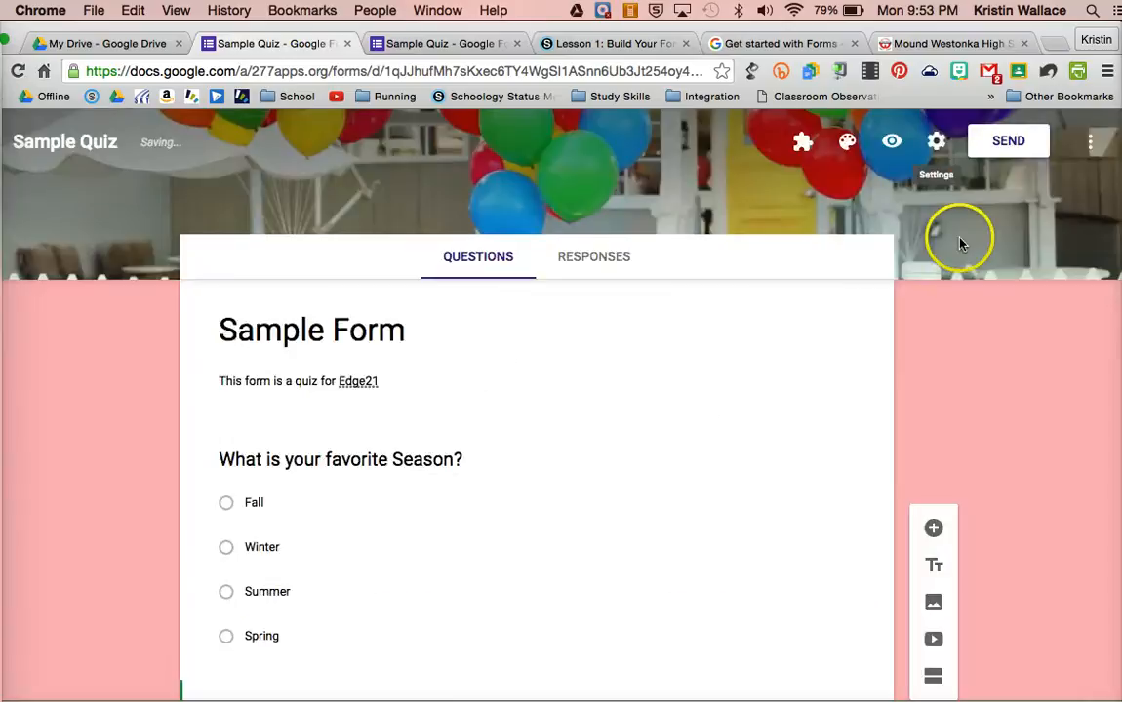
{"action": "left_click", "coordinate": [936, 146]}
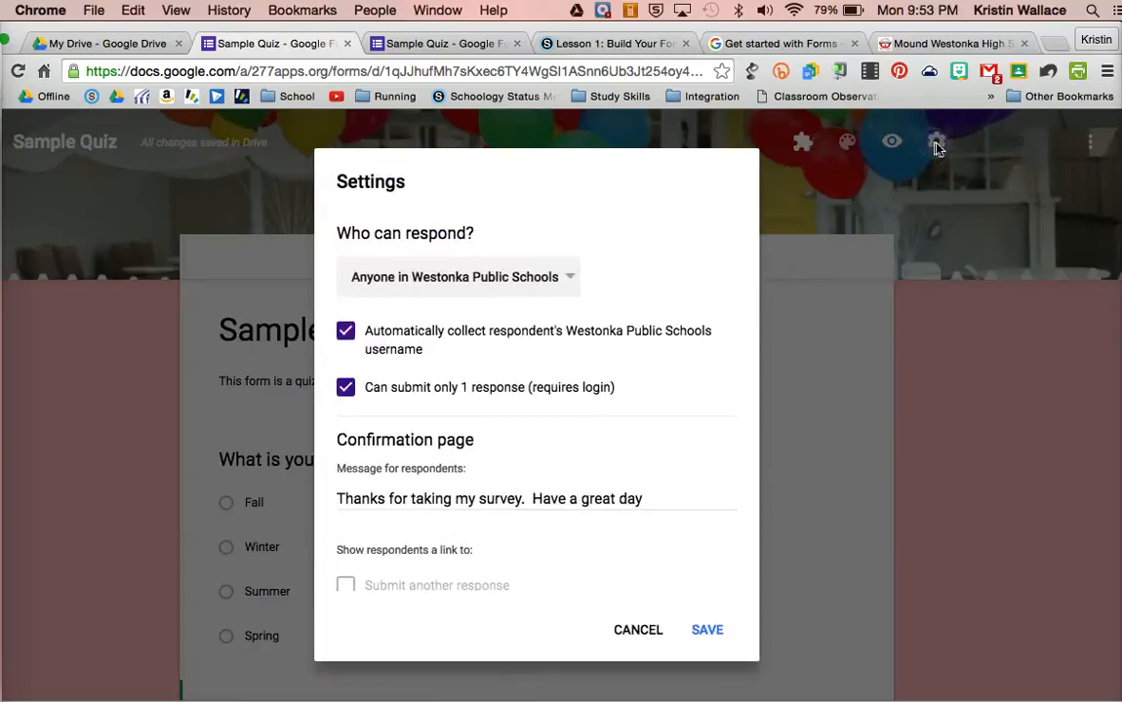
{"action": "left_click", "coordinate": [934, 142]}
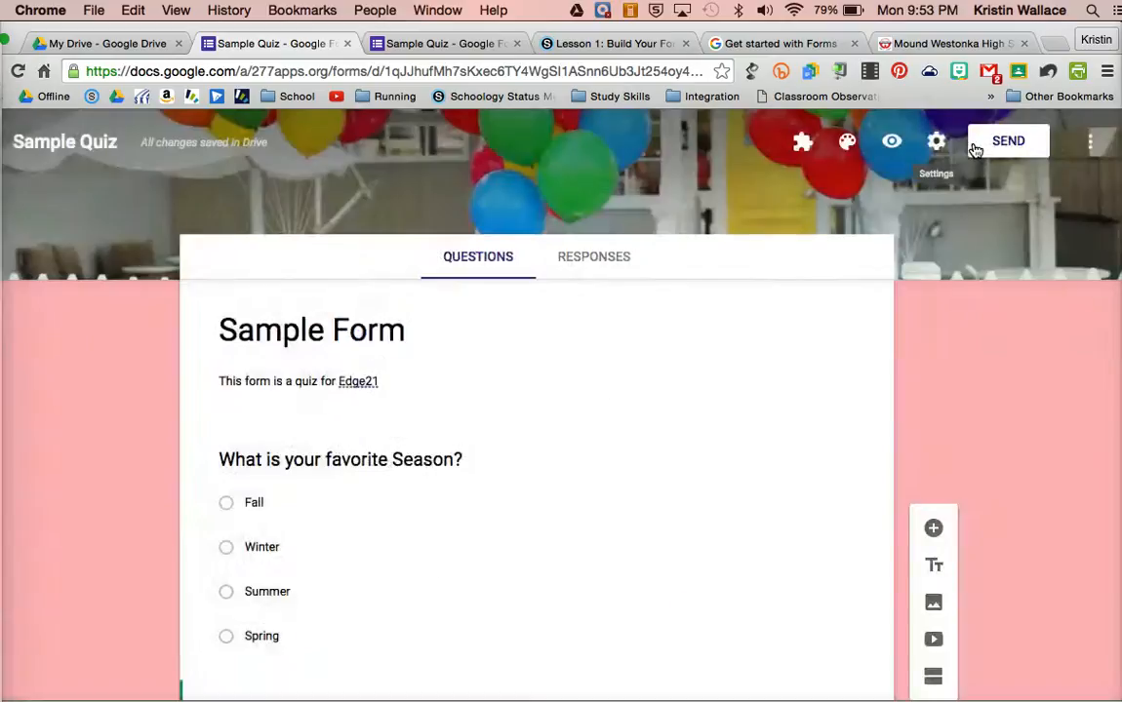
- Start sending the form by email and choose a suggested contact as the recipient
{"action": "left_click", "coordinate": [974, 149]}
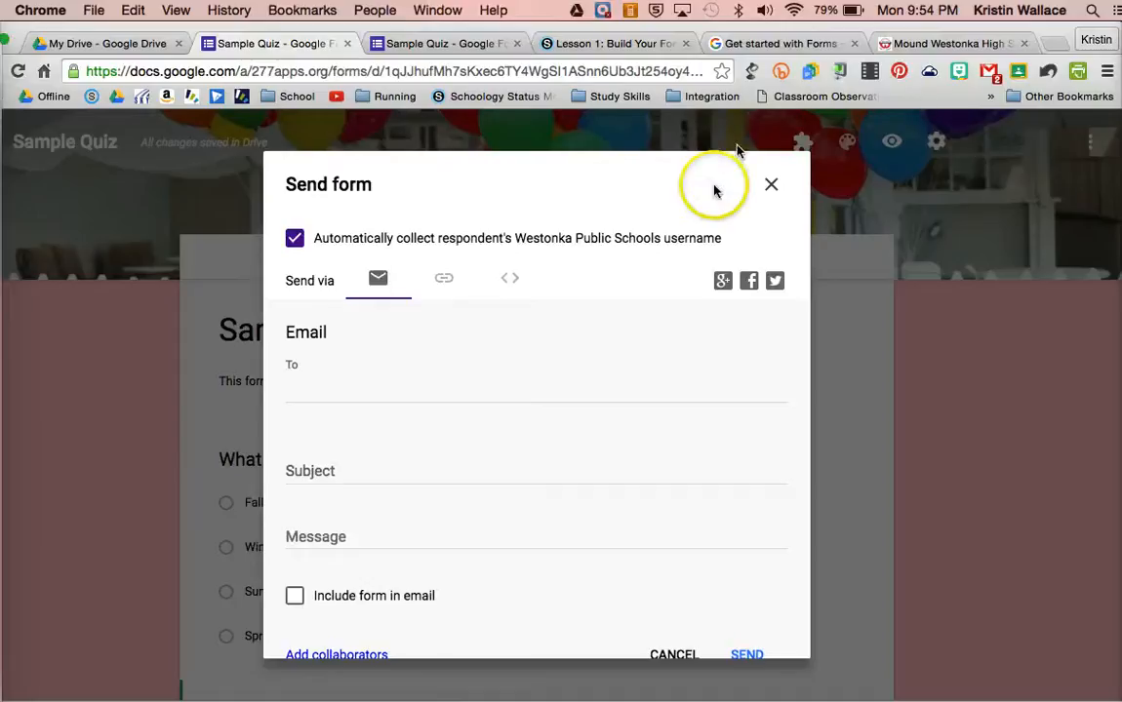
{"action": "left_click", "coordinate": [341, 367]}
{"action": "left_click", "coordinate": [311, 395]}
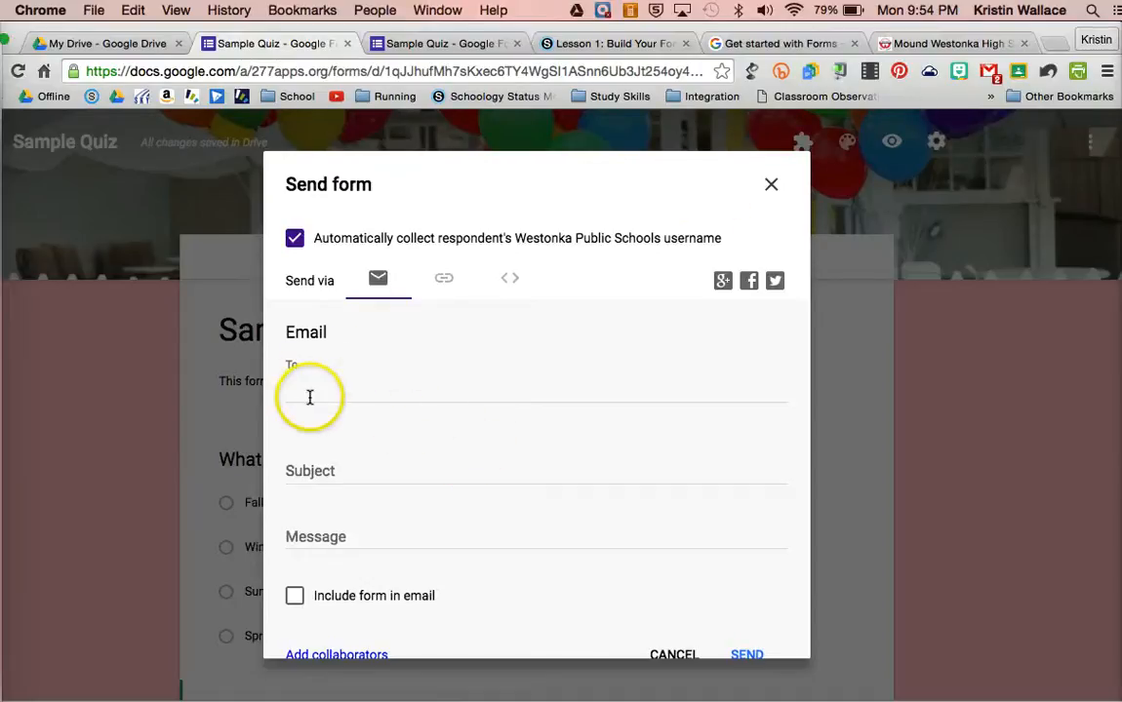
{"action": "type", "text": "wall"}
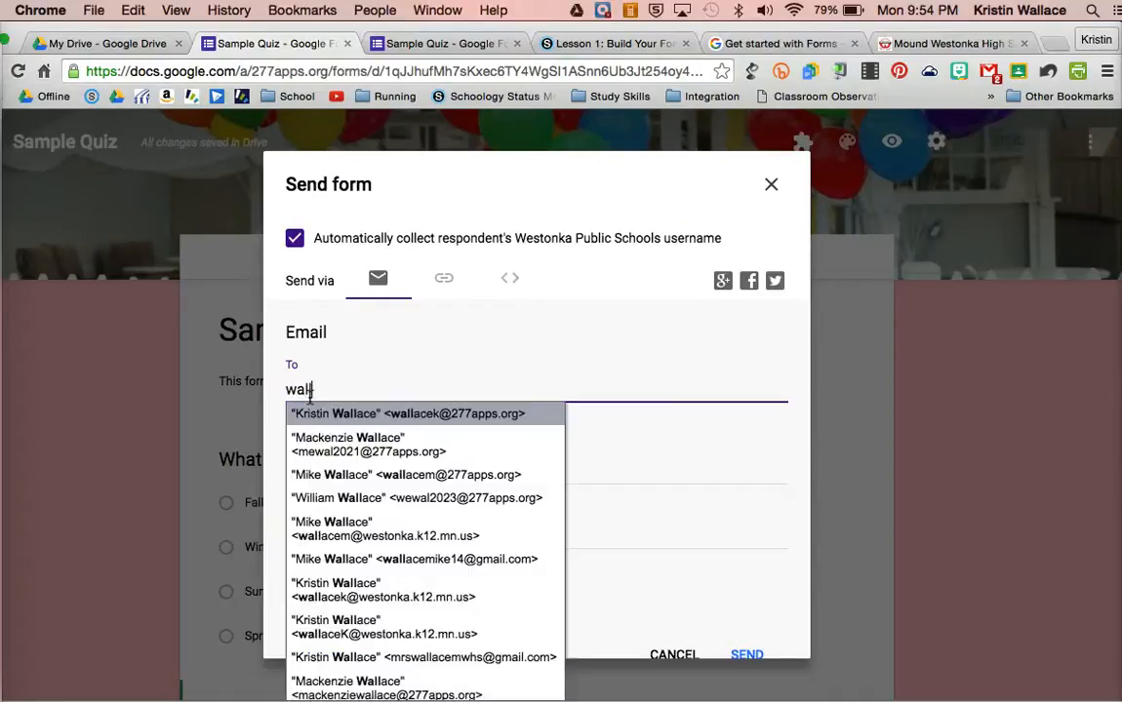
{"action": "left_click", "coordinate": [310, 475]}
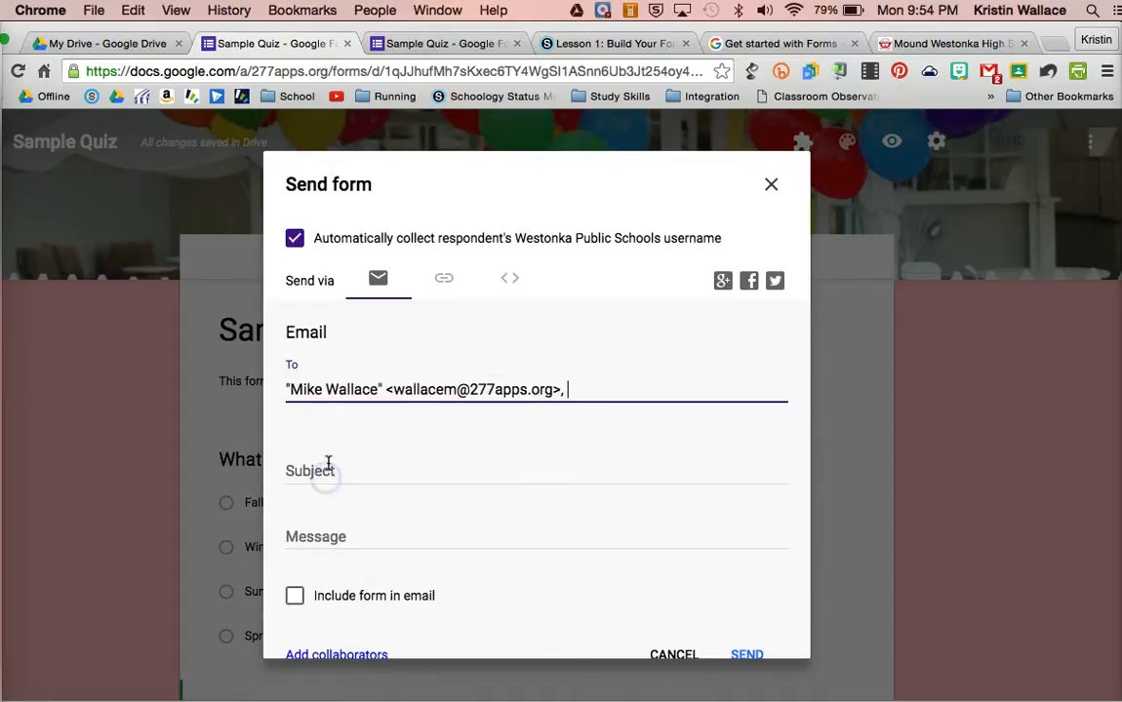
- Shorten the form's share link, view the embed HTML option, and cancel sending the form
{"action": "left_click", "coordinate": [445, 282]}
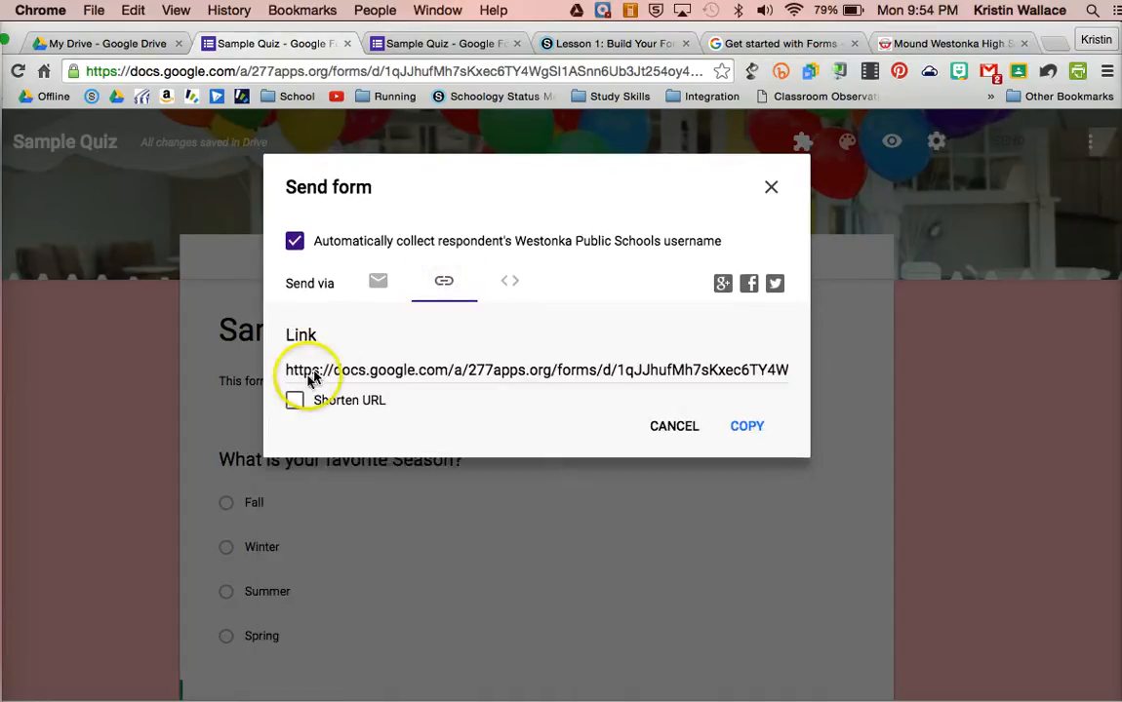
{"action": "left_click", "coordinate": [292, 404]}
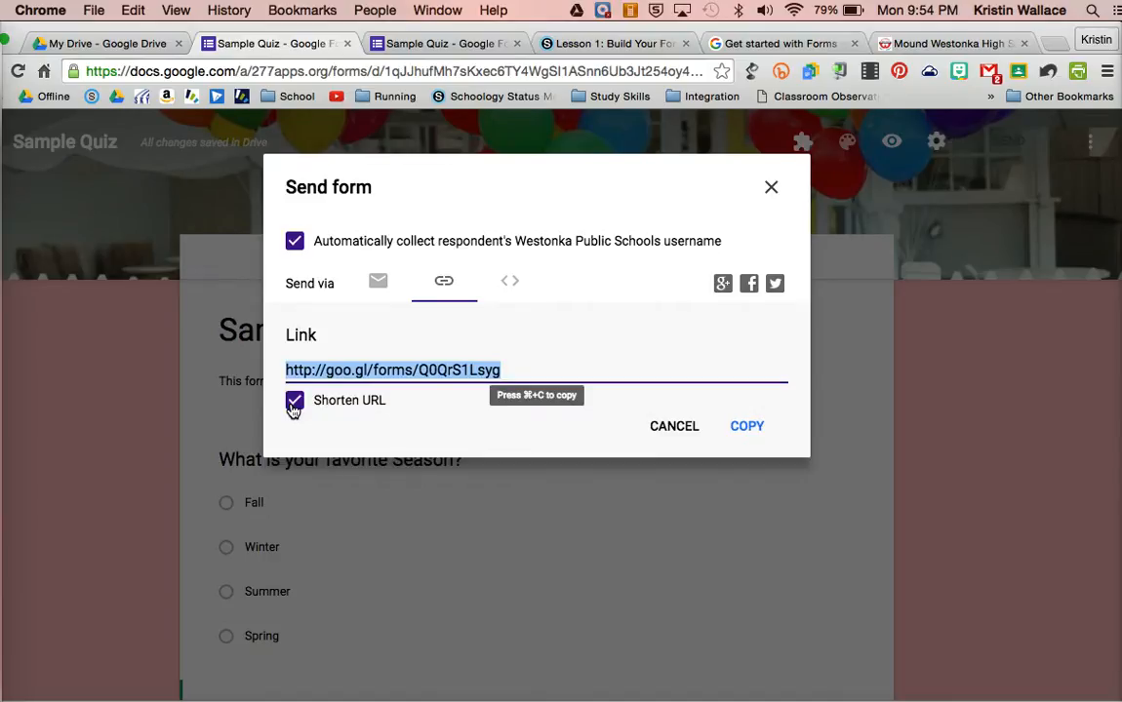
{"action": "left_click", "coordinate": [509, 282]}
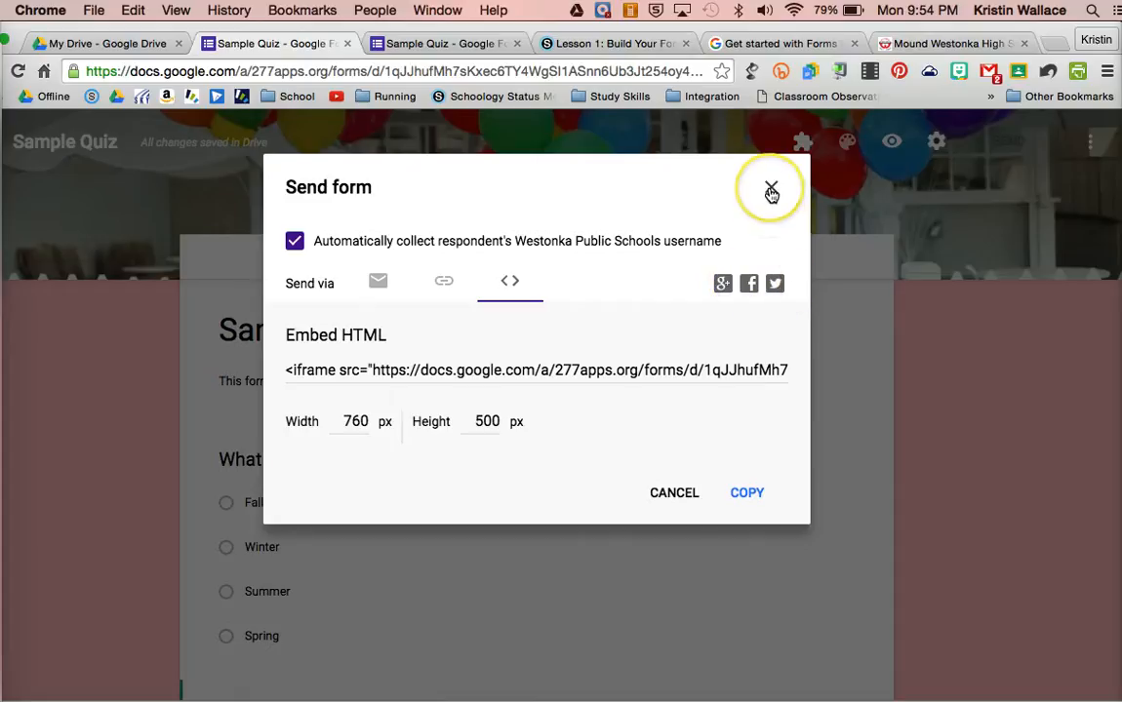
{"action": "left_click", "coordinate": [662, 494]}
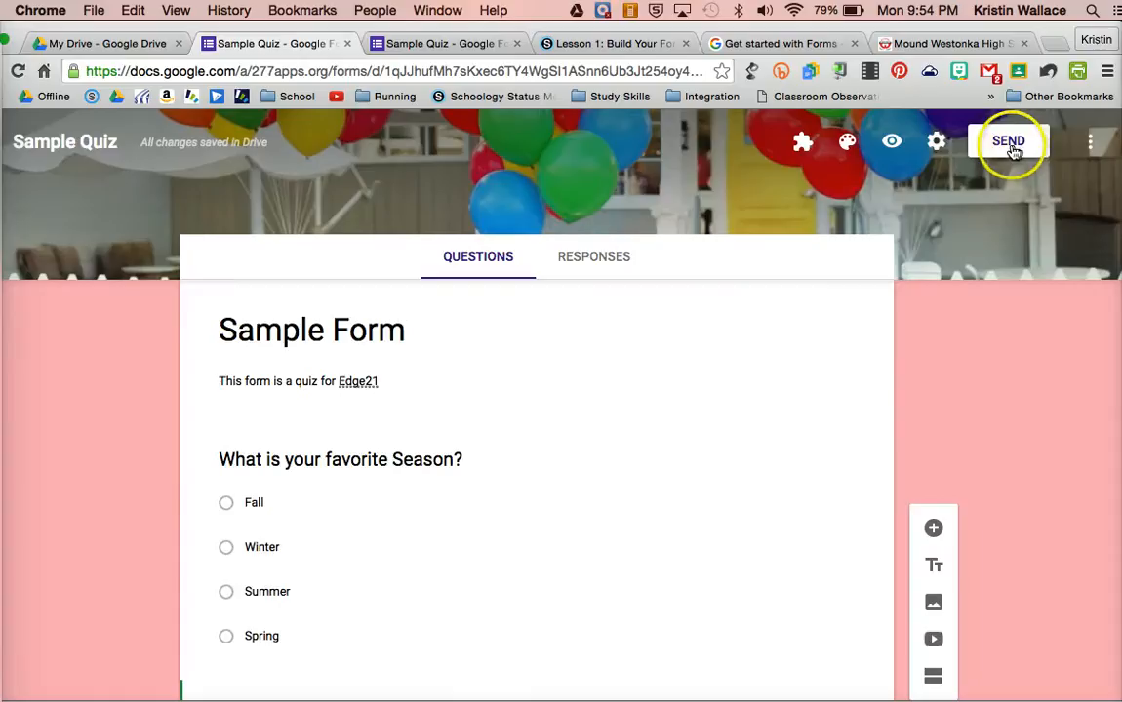
- Open the form's collaborator sharing settings from the sending options and review the permission levels available for invited people
{"action": "left_click", "coordinate": [1011, 145]}
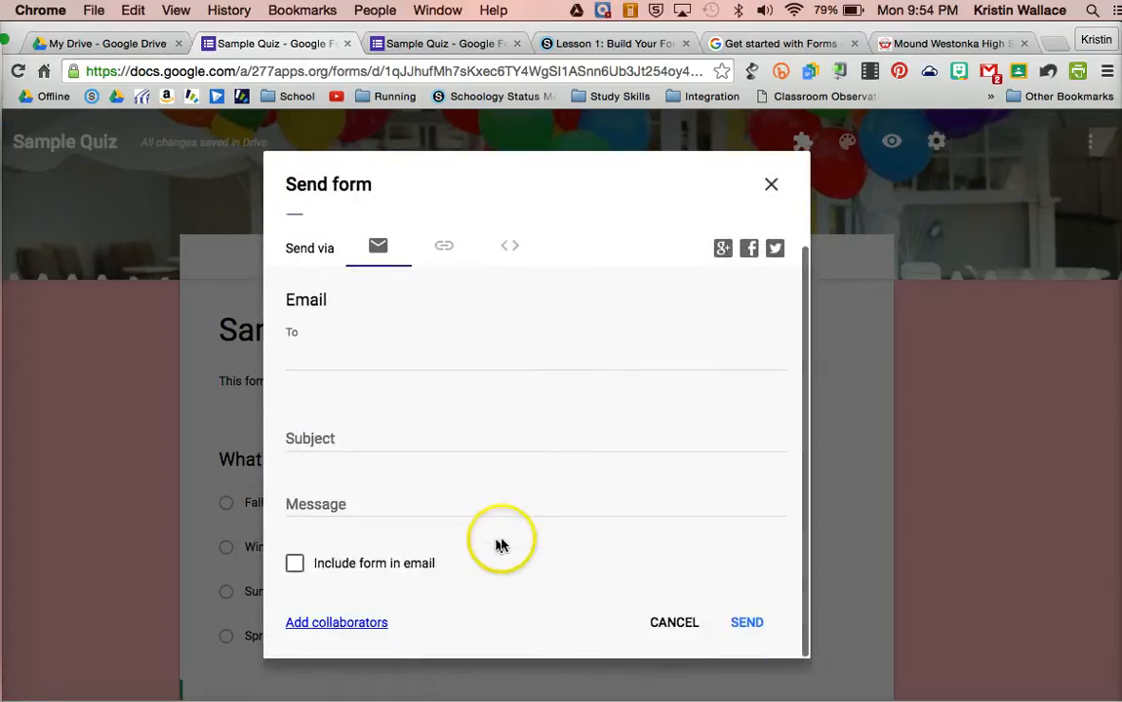
{"action": "left_click", "coordinate": [350, 633]}
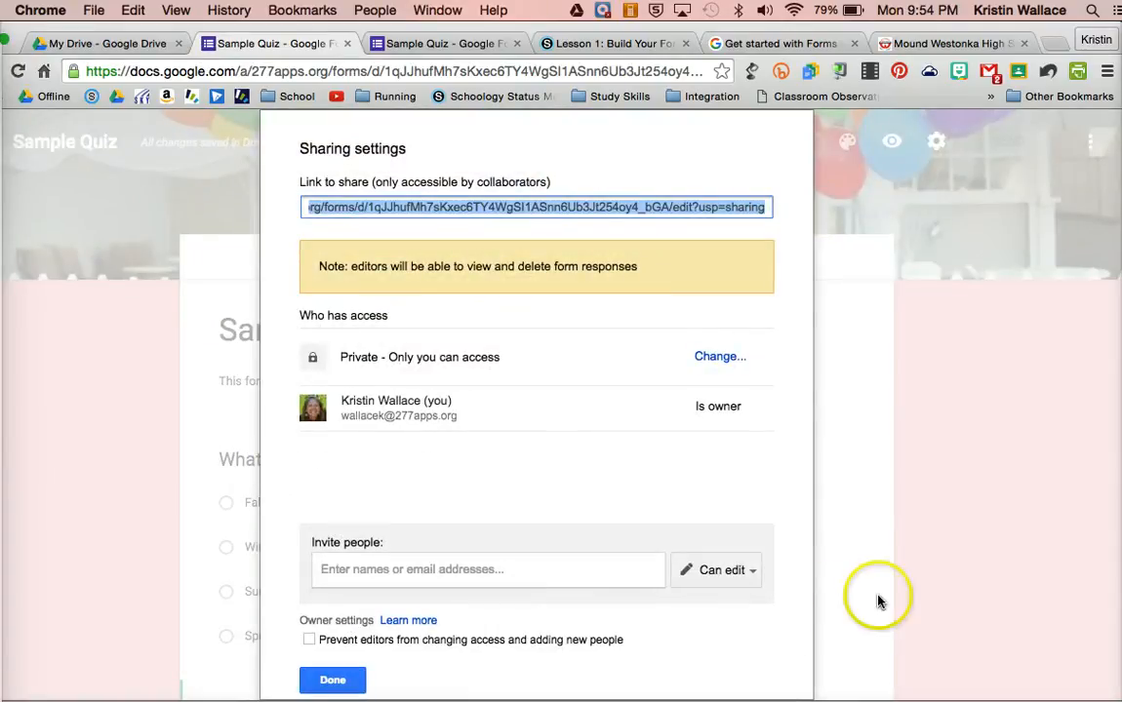
{"action": "left_click", "coordinate": [746, 571]}
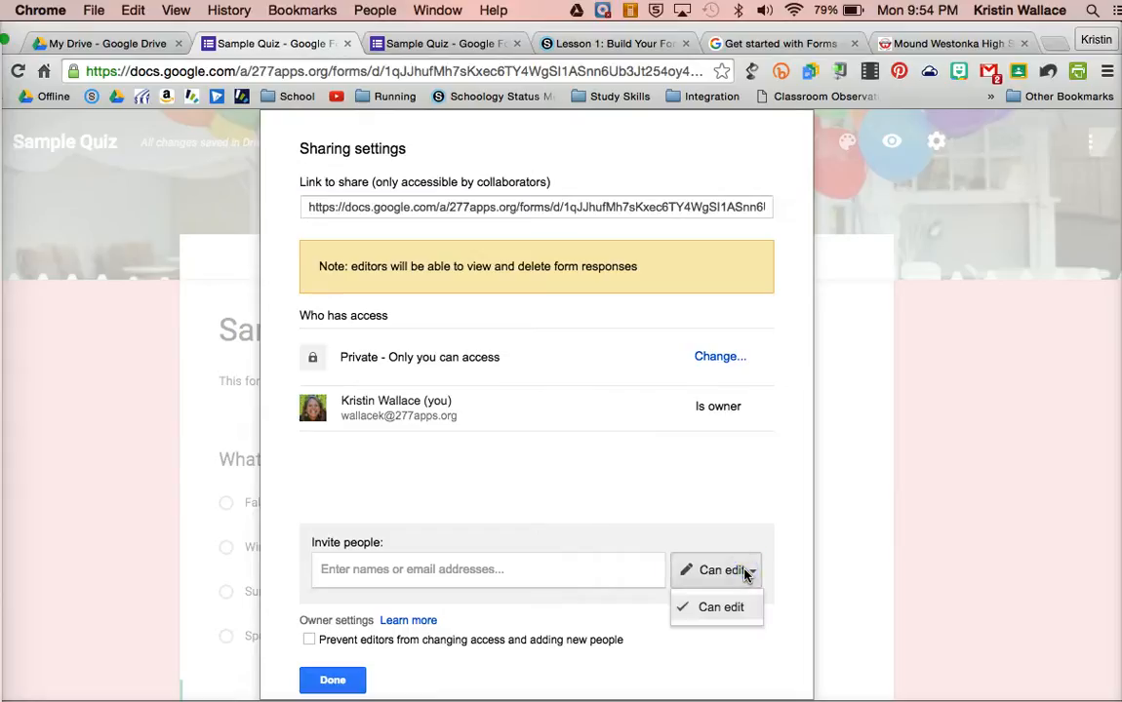
{"action": "left_click", "coordinate": [746, 573]}
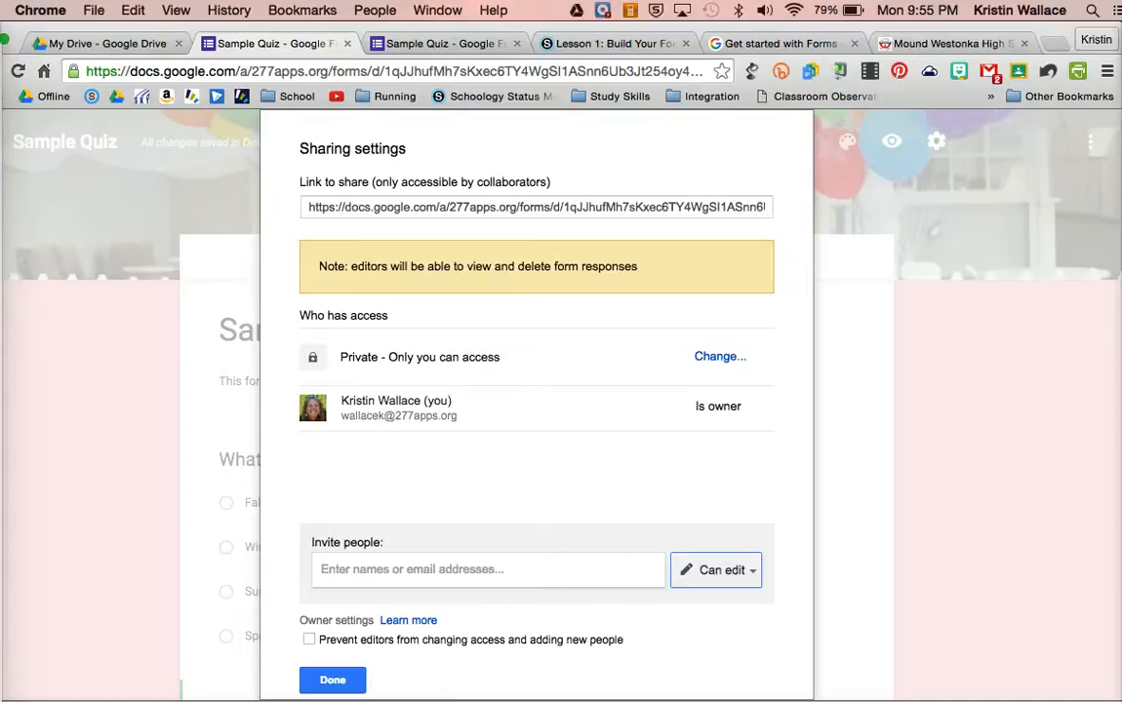
{"action": "left_click", "coordinate": [336, 678]}
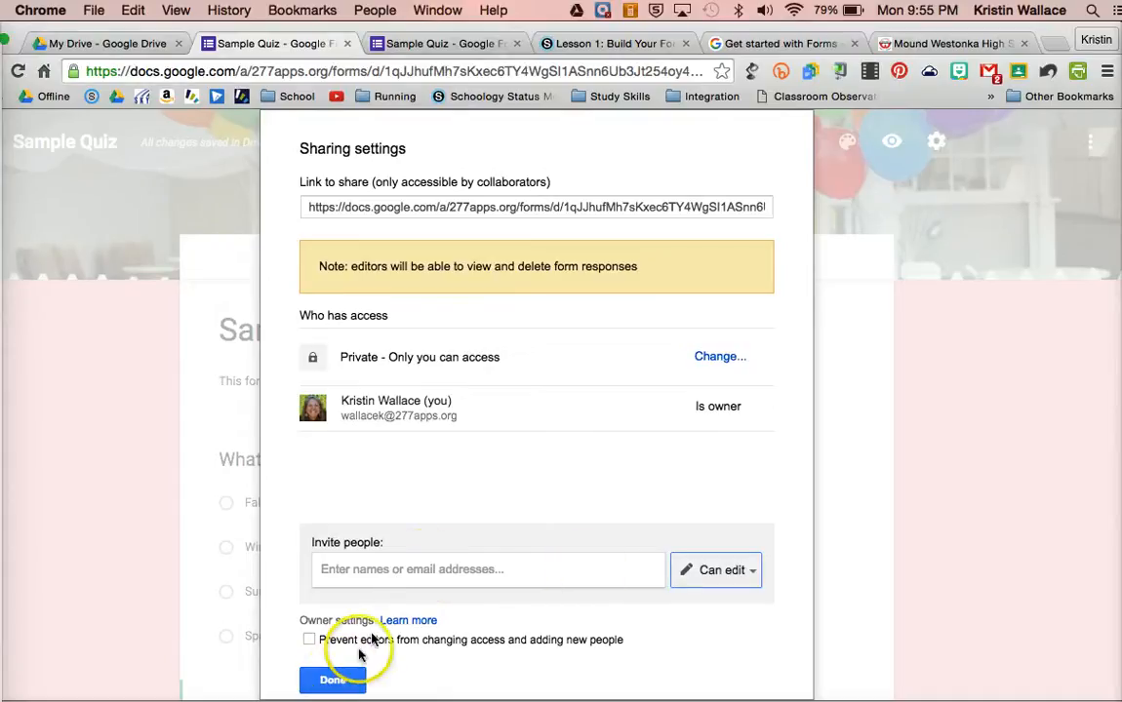
- Choose a suggested contact as a collaborator with edit access and start adding a personal message to the invitation
{"action": "left_click", "coordinate": [366, 577]}
{"action": "type", "text": "walla"}
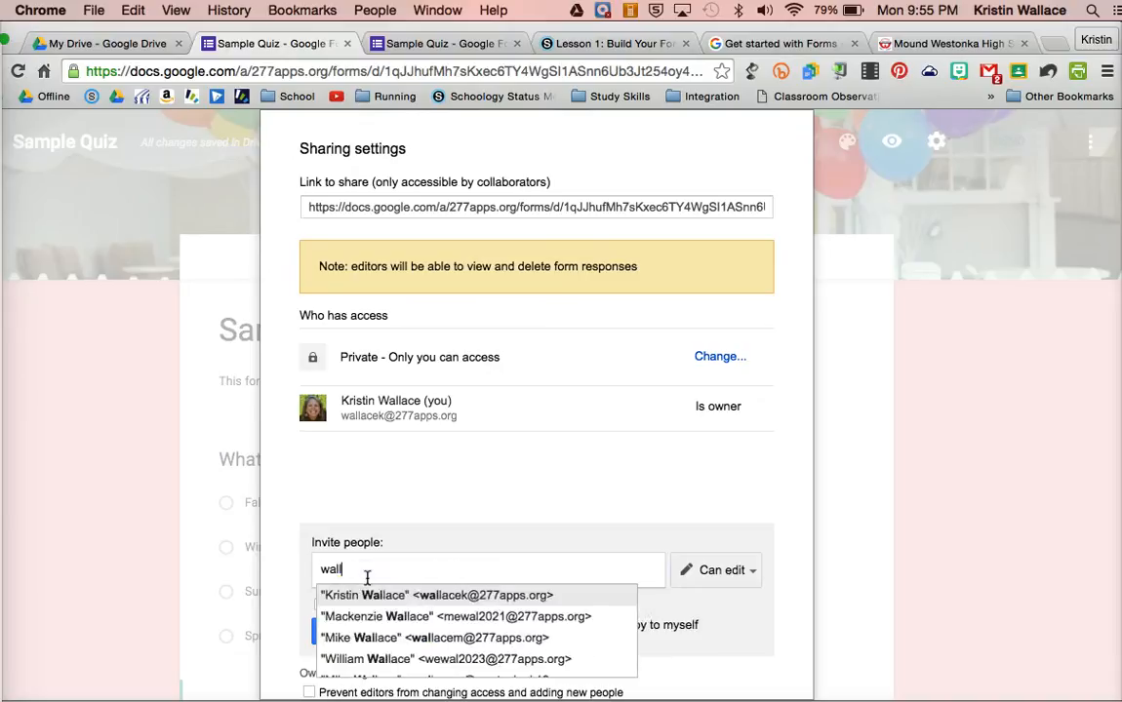
{"action": "left_click", "coordinate": [361, 640]}
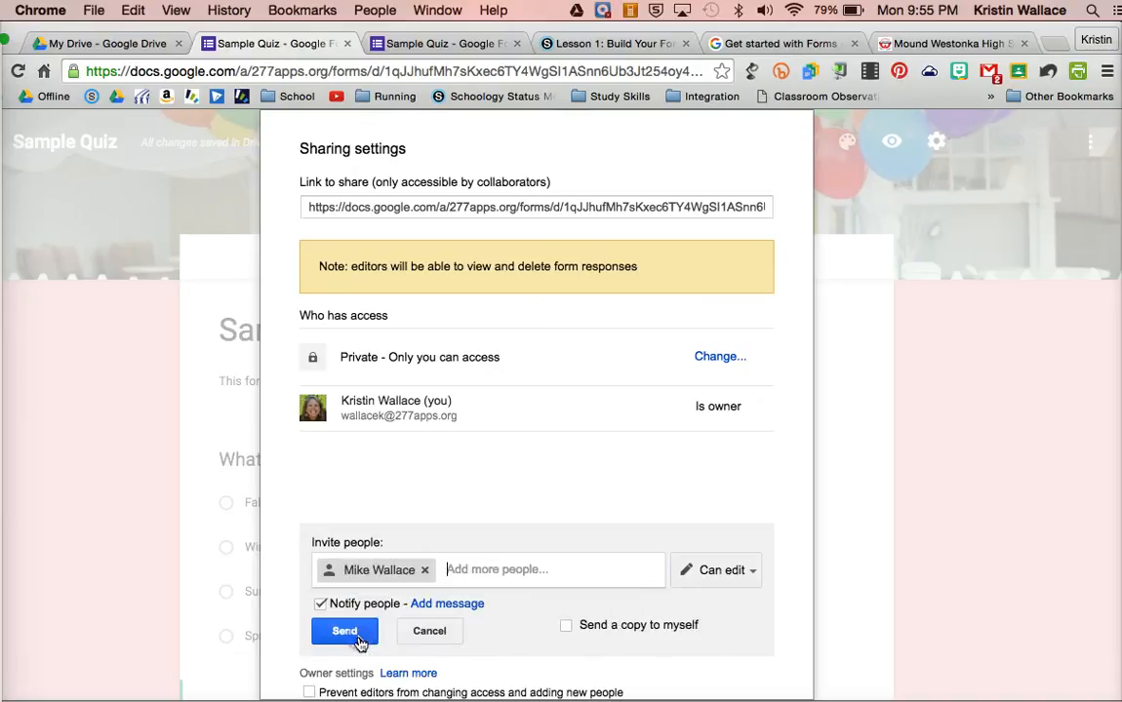
{"action": "left_click", "coordinate": [455, 607]}
{"action": "left_click", "coordinate": [403, 642]}
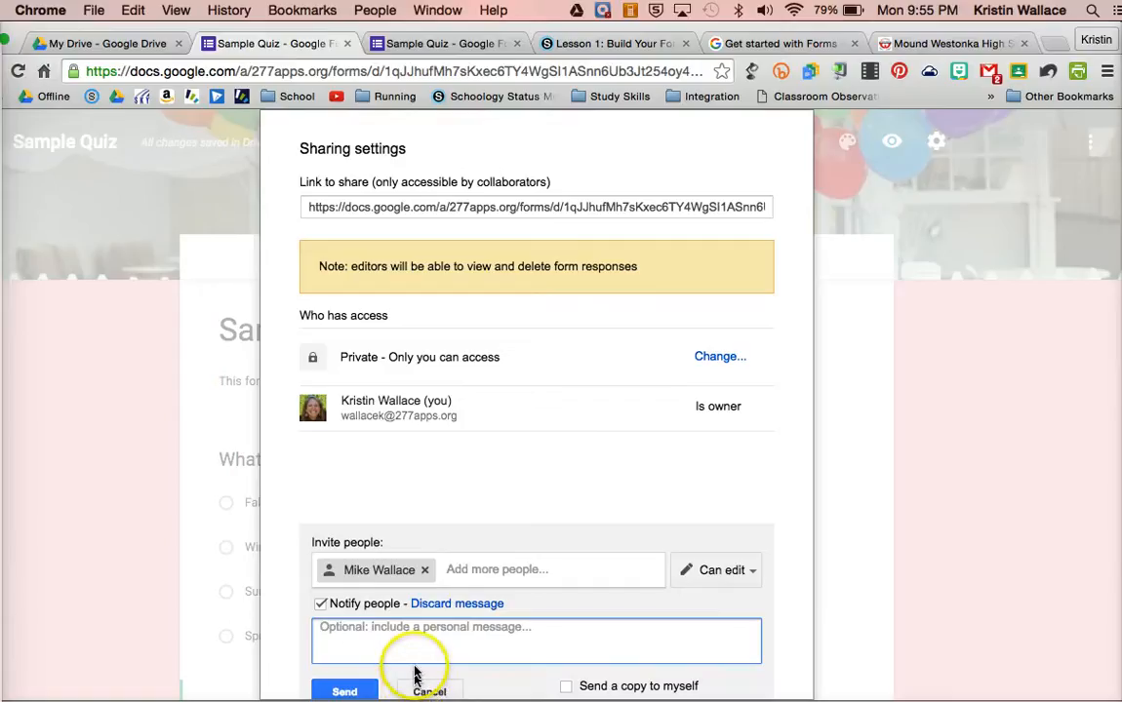
- Cancel the pending collaborator invitation and close the sharing settings
{"action": "scroll", "coordinate": [405, 663], "scroll_direction": "down", "scroll_amount": 2}
{"action": "scroll", "coordinate": [413, 668], "scroll_direction": "down", "scroll_amount": 1}
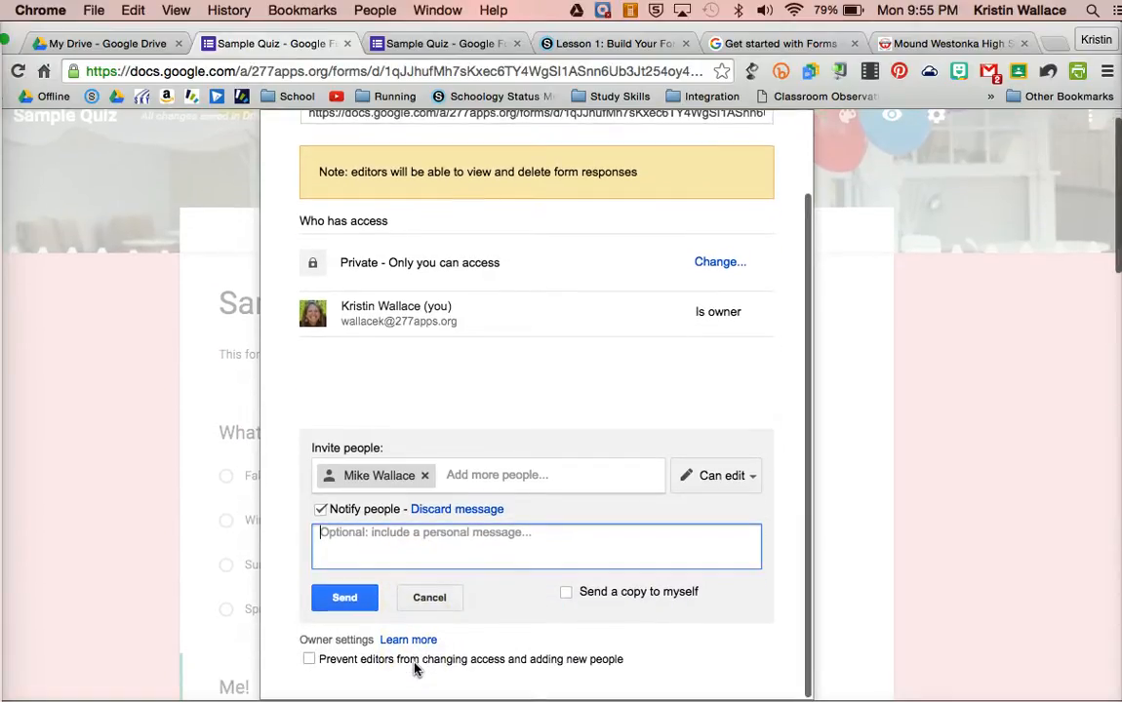
{"action": "left_click", "coordinate": [414, 622]}
{"action": "scroll", "coordinate": [407, 609], "scroll_direction": "up", "scroll_amount": 2}
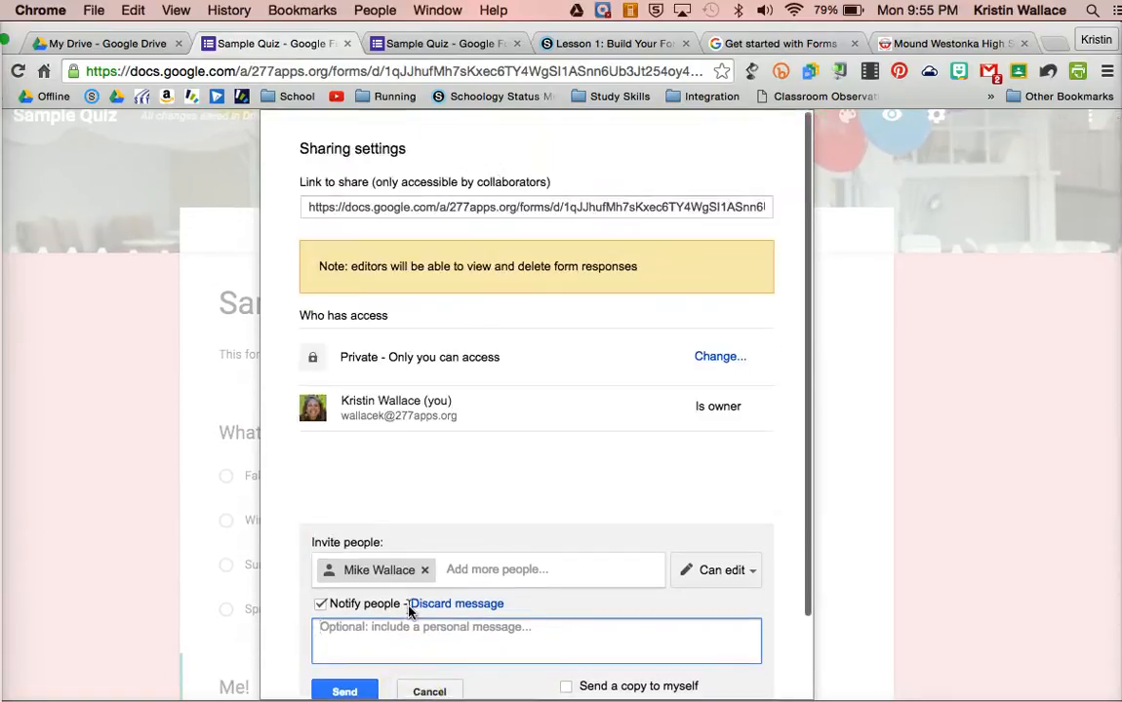
{"action": "scroll", "coordinate": [408, 611], "scroll_direction": "down", "scroll_amount": 2}
{"action": "left_click", "coordinate": [425, 599]}
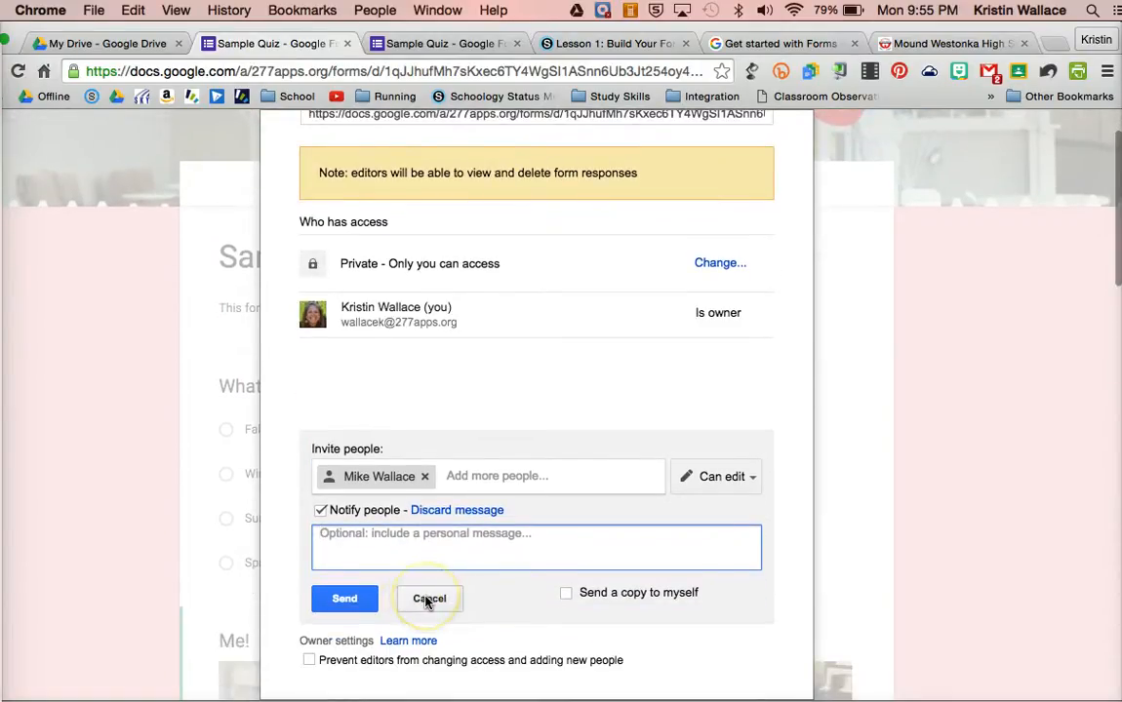
{"action": "left_click", "coordinate": [333, 657]}
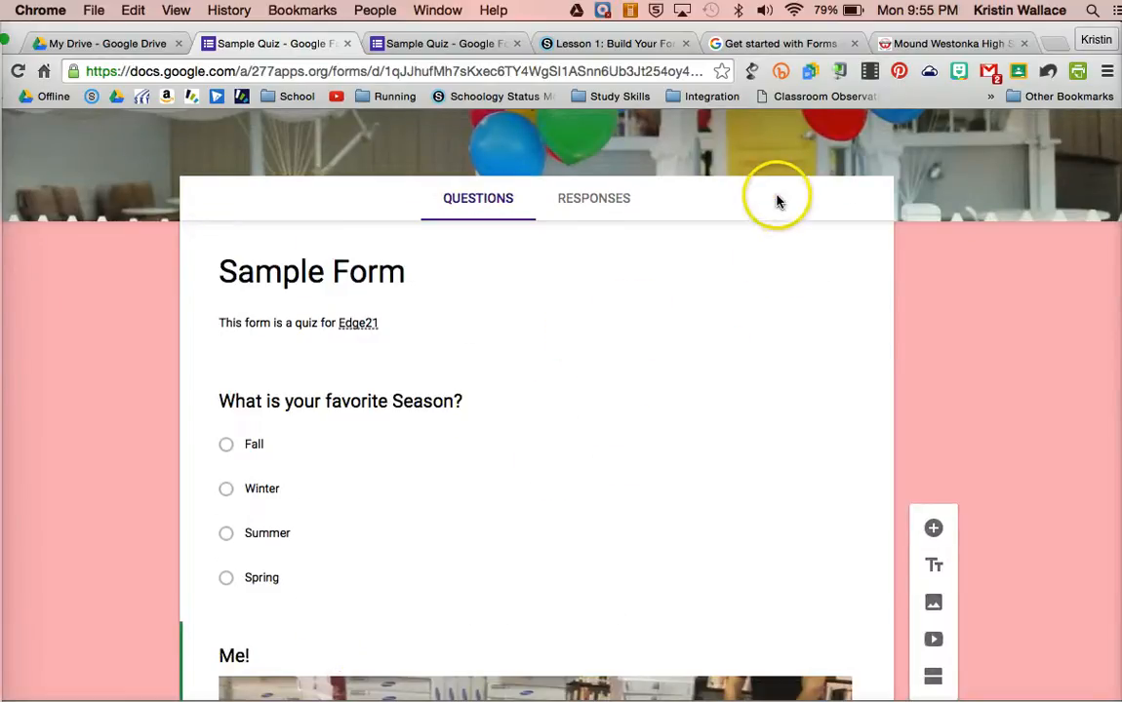
{"action": "scroll", "coordinate": [777, 200], "scroll_direction": "up", "scroll_amount": 2}
{"action": "scroll", "coordinate": [796, 348], "scroll_direction": "down", "scroll_amount": 4}
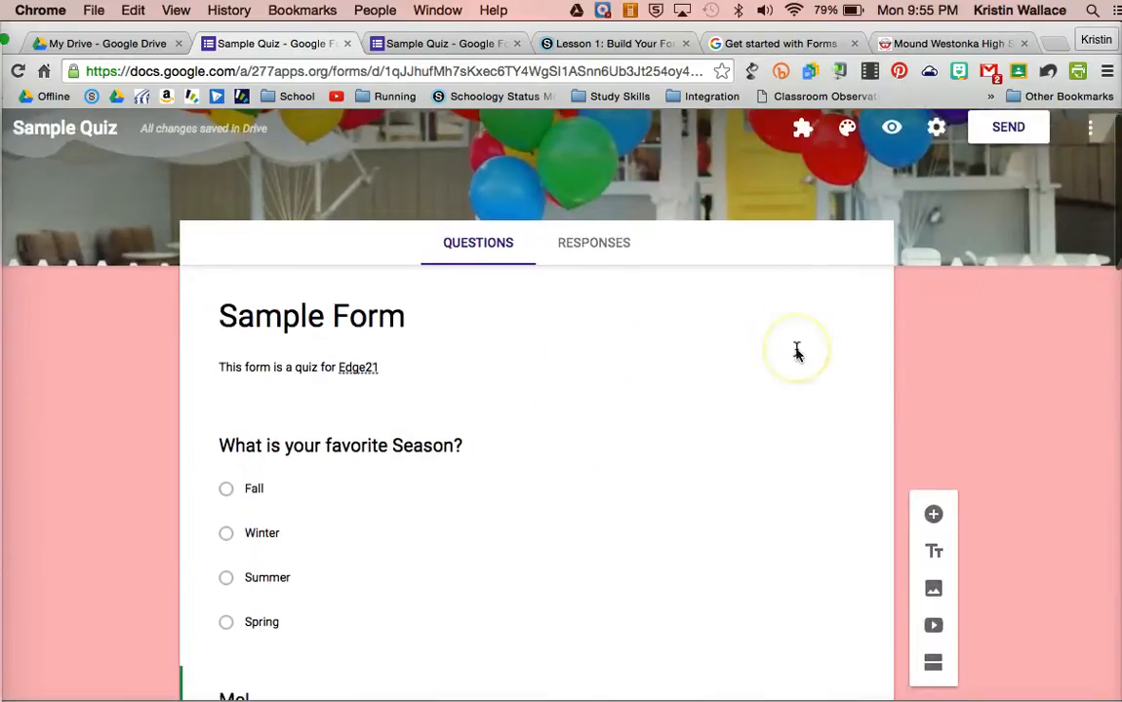
{"action": "scroll", "coordinate": [796, 348], "scroll_direction": "down", "scroll_amount": 2}
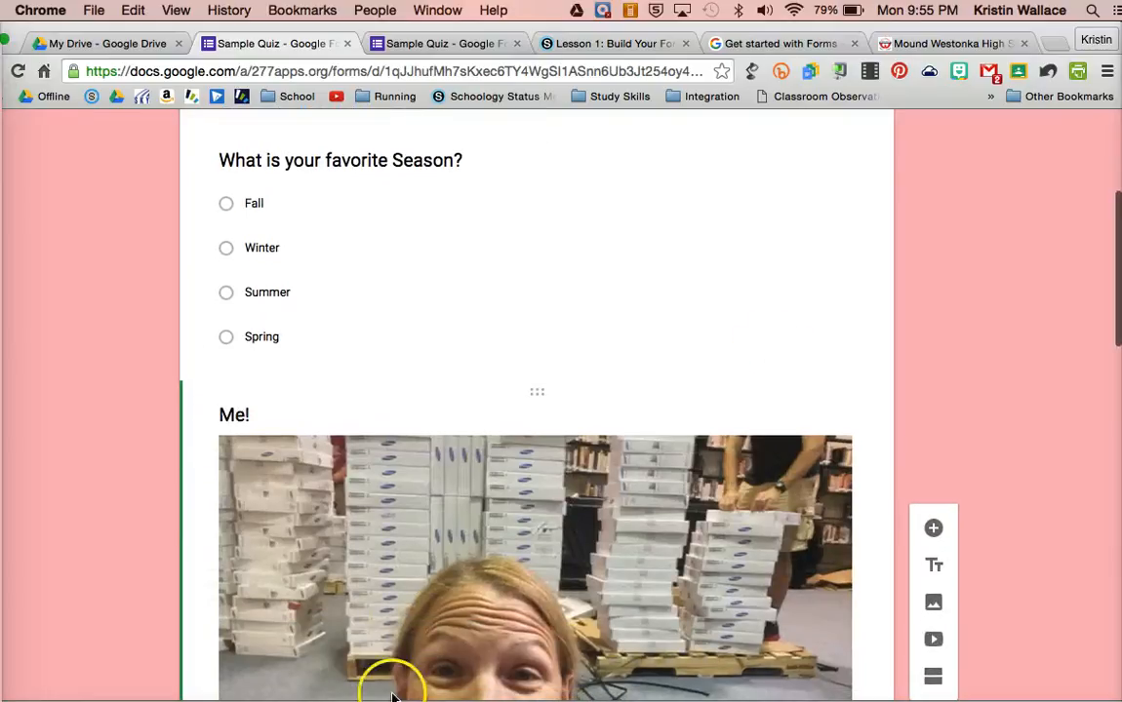